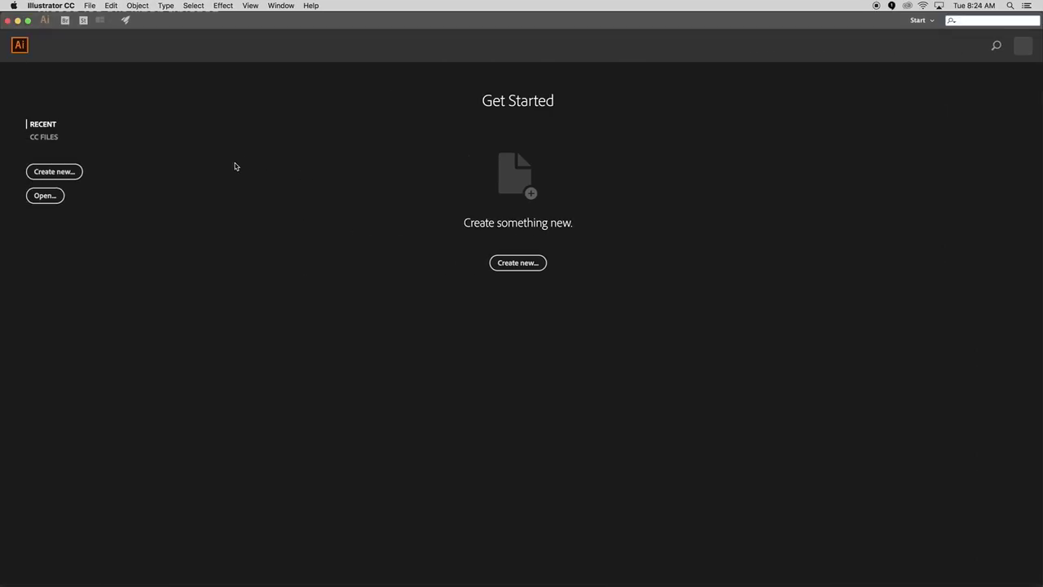
# Create a Print document in inches, 24 in wide by 13 in tall.
pyautogui.click(67, 176)
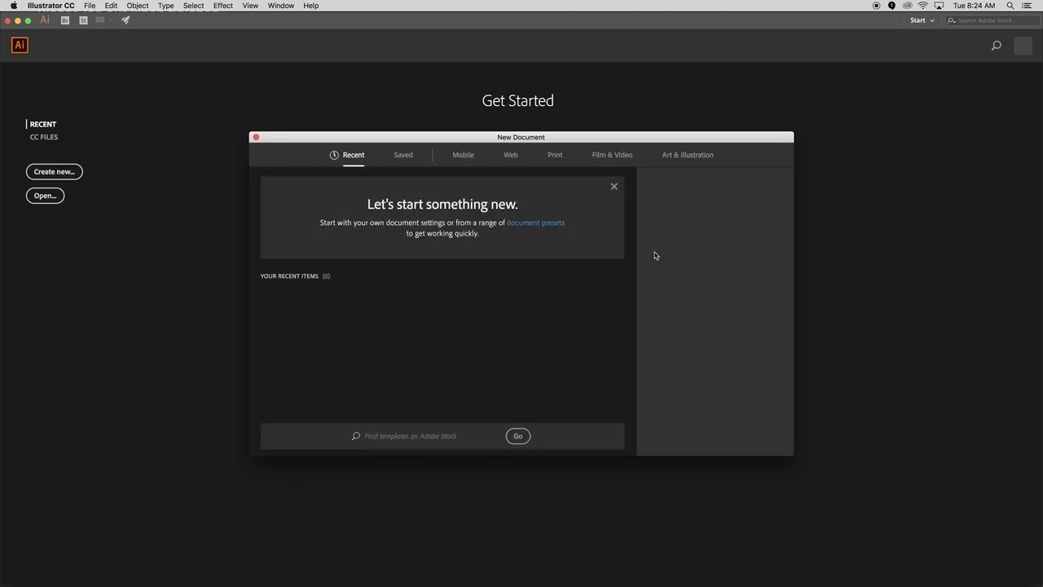
pyautogui.click(558, 159)
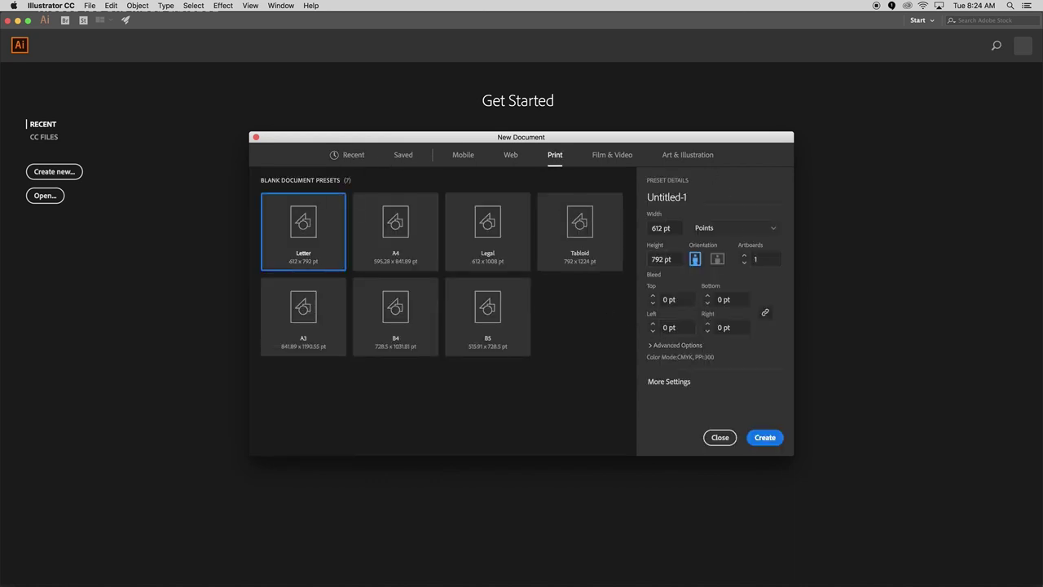
pyautogui.click(722, 230)
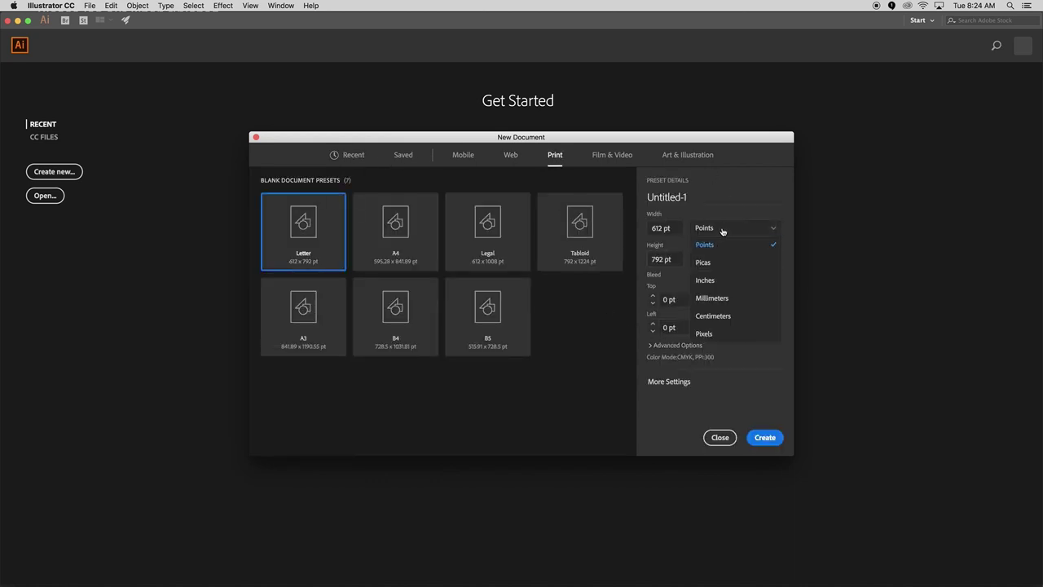
pyautogui.click(715, 283)
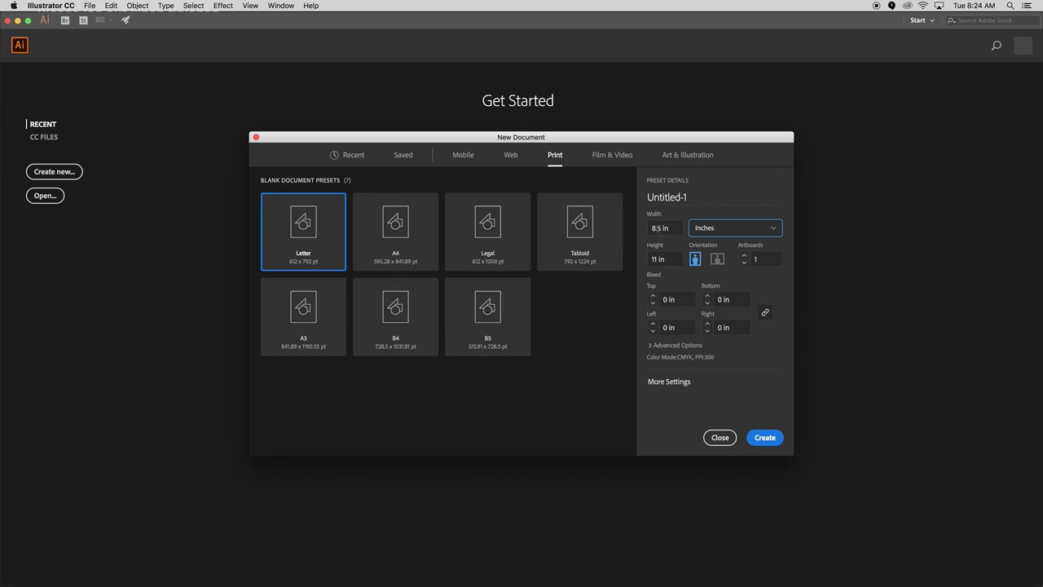
pyautogui.press('Tab')
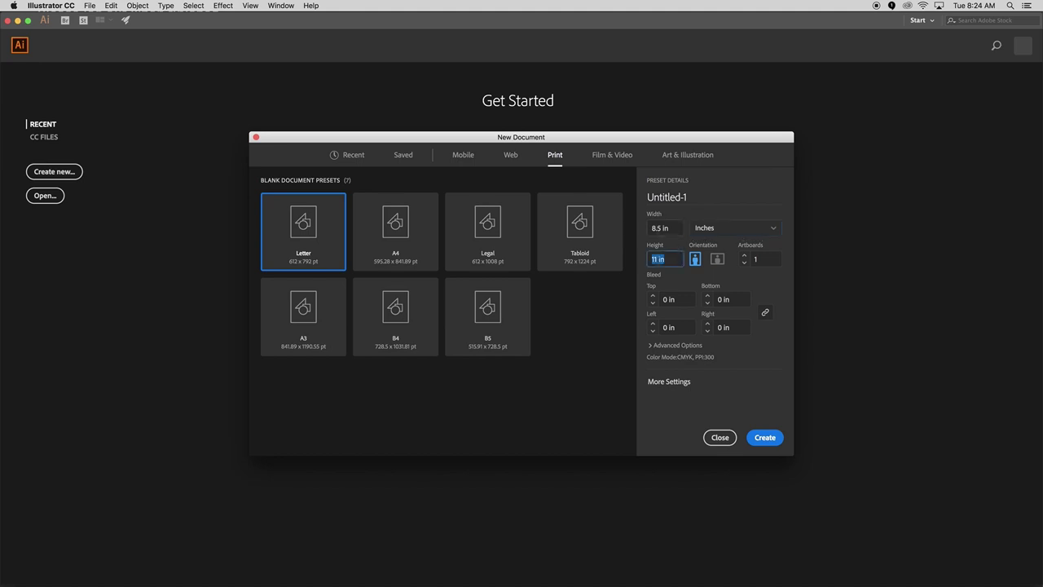
pyautogui.write('13')
pyautogui.click(653, 228)
pyautogui.write('24')
pyautogui.click(762, 438)
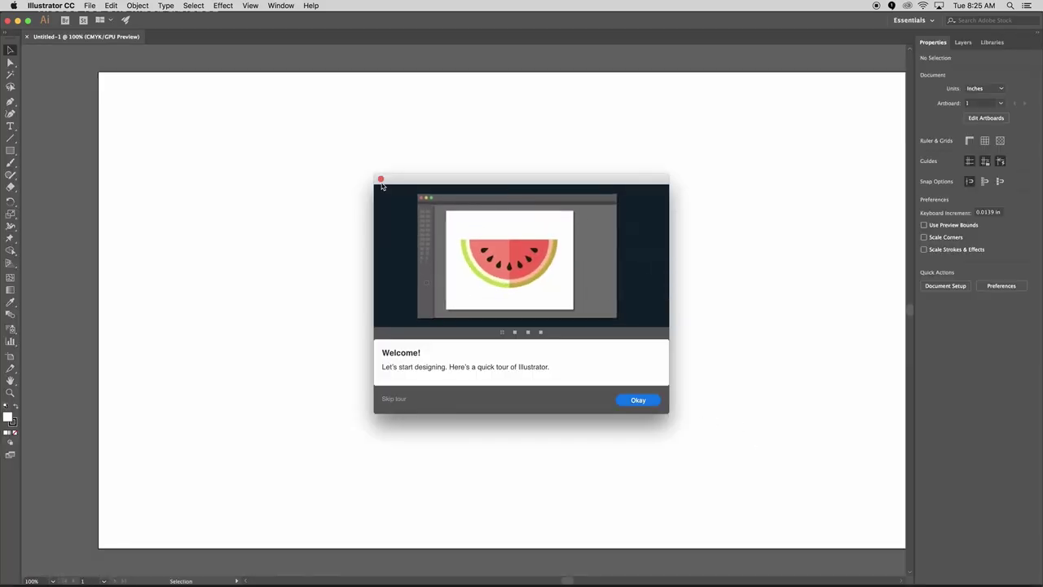
# Close the Welcome tour and zoom out to show the whole 24 x 13 in artboard.
pyautogui.click(380, 179)
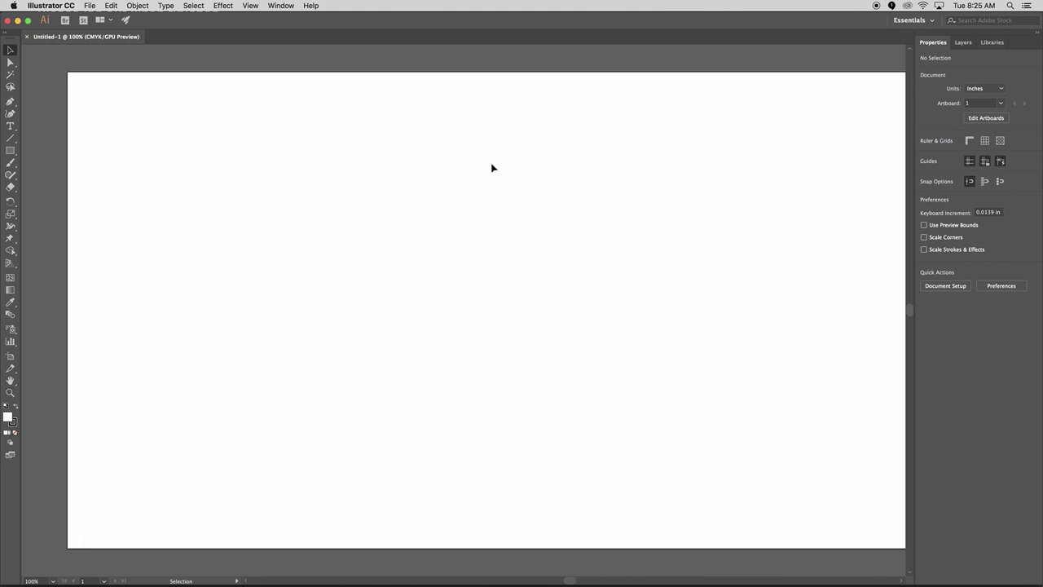
pyautogui.press('super+minus')
pyautogui.press('super+minus')
pyautogui.press('super+minus')
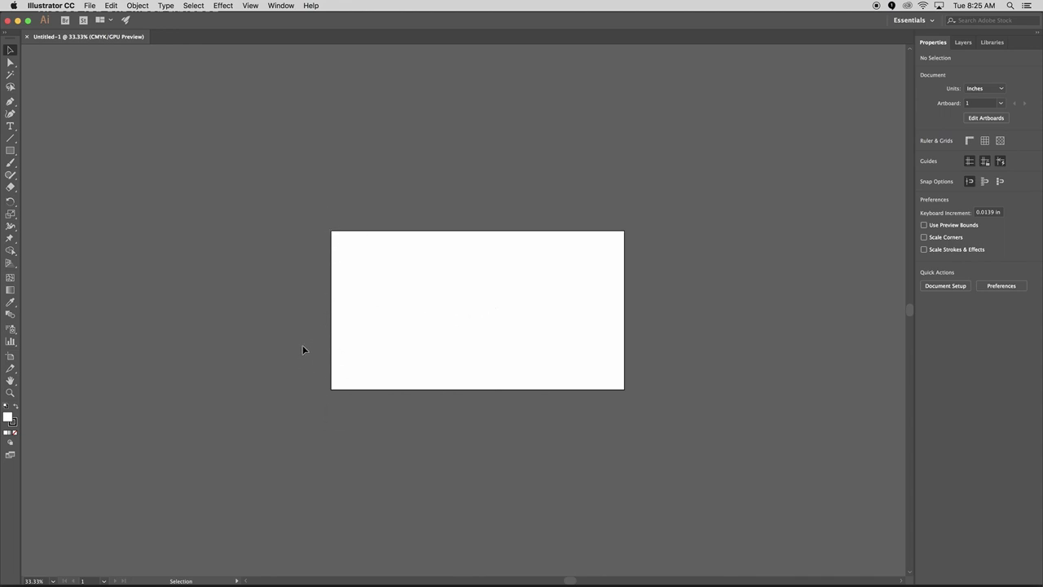
# Add a single line of point text reading 'Photographic Title' on the artboard.
pyautogui.click(10, 127)
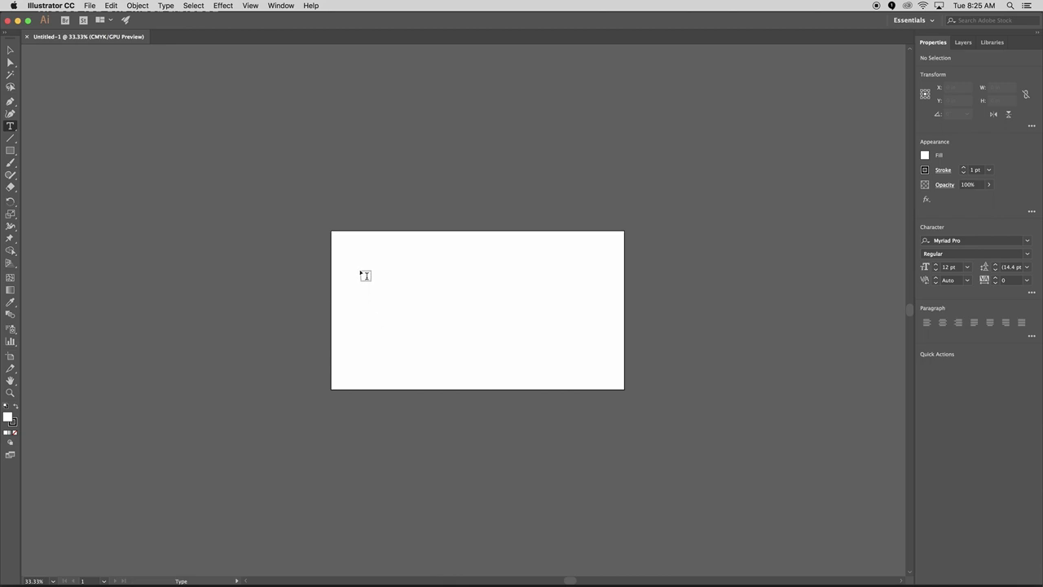
pyautogui.moveTo(369, 270); pyautogui.dragTo(434, 350)
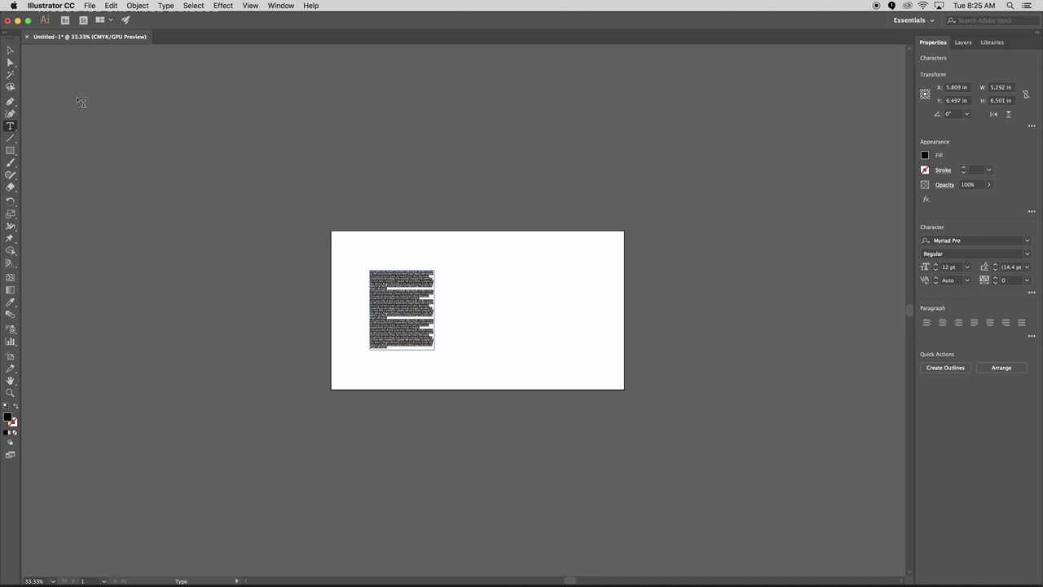
pyautogui.press('super+z')
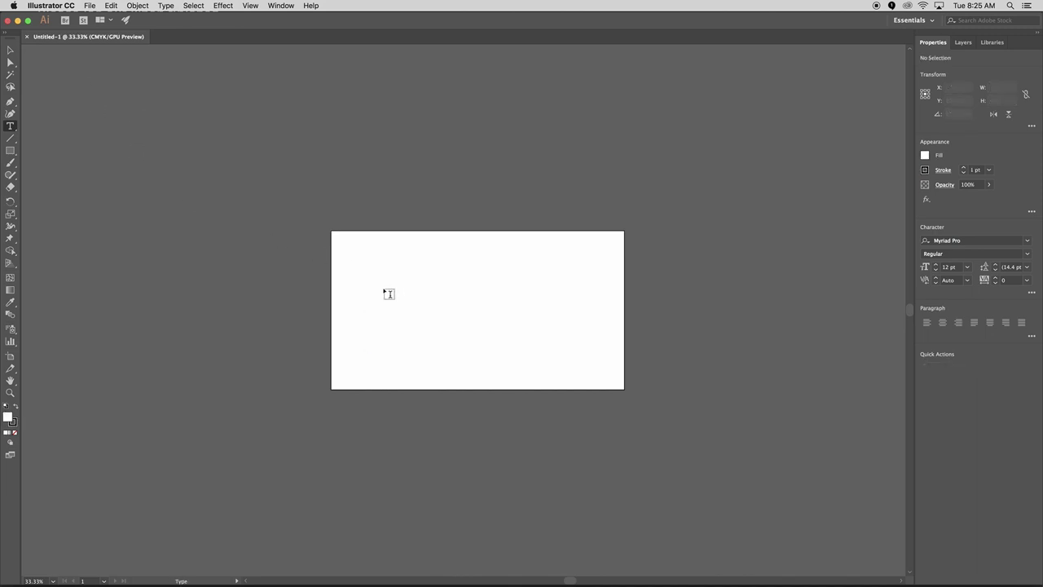
pyautogui.click(381, 286)
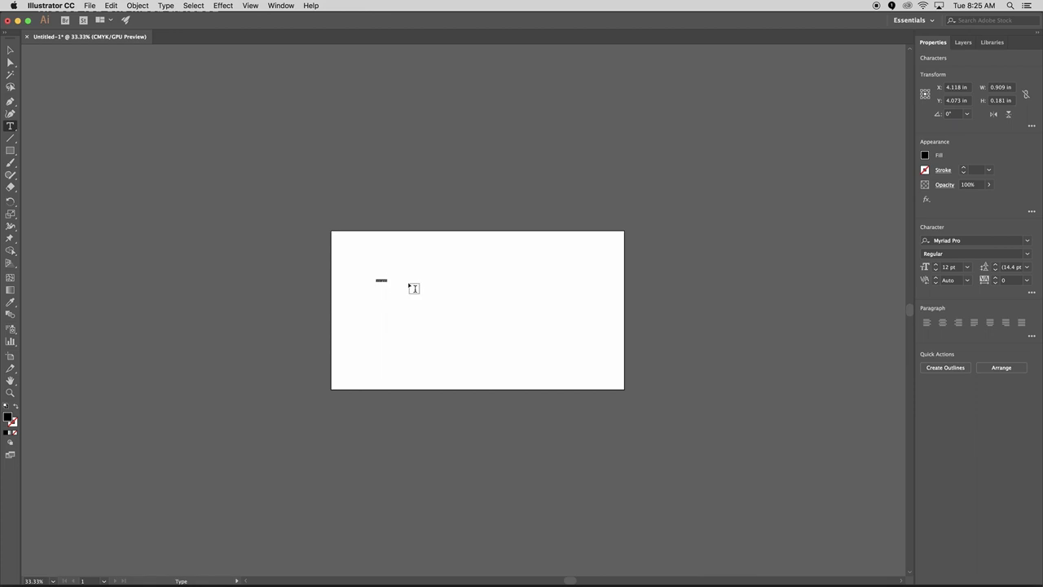
pyautogui.press('BackSpace')
pyautogui.press('BackSpace')
pyautogui.press('BackSpace')
pyautogui.press('BackSpace')
pyautogui.press('BackSpace')
pyautogui.press('BackSpace')
pyautogui.press('BackSpace')
pyautogui.press('BackSpace')
pyautogui.press('BackSpace')
pyautogui.press('BackSpace')
pyautogui.press('BackSpace')
pyautogui.press('BackSpace')
pyautogui.press('BackSpace')
pyautogui.press('BackSpace')
pyautogui.write('T 1')
pyautogui.press('Escape')
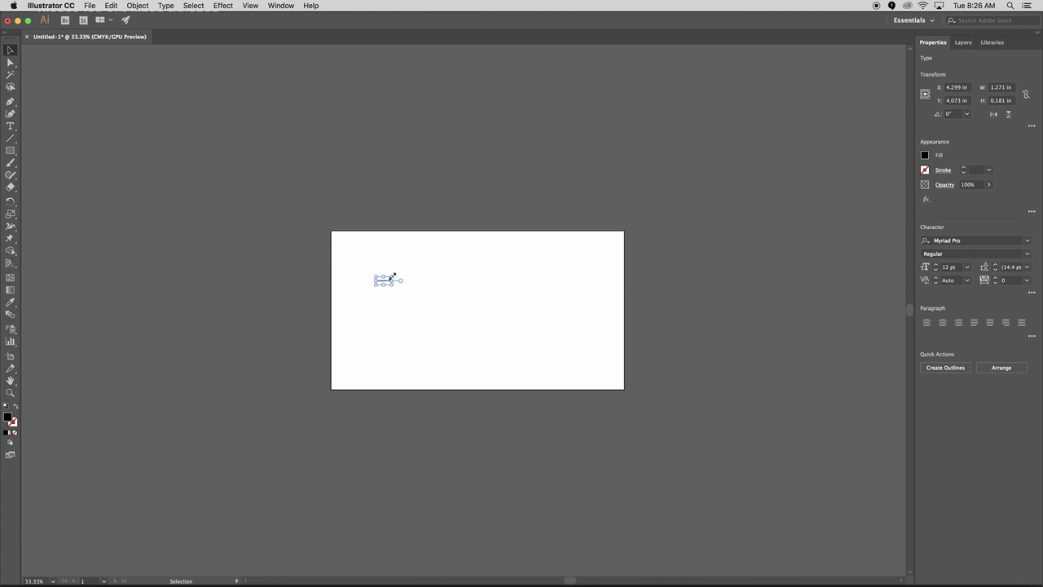
# Scale the title proportionally to about 201.62 pt and move it onto the artboard's upper part.
pyautogui.moveTo(392, 278); pyautogui.dragTo(667, 234)
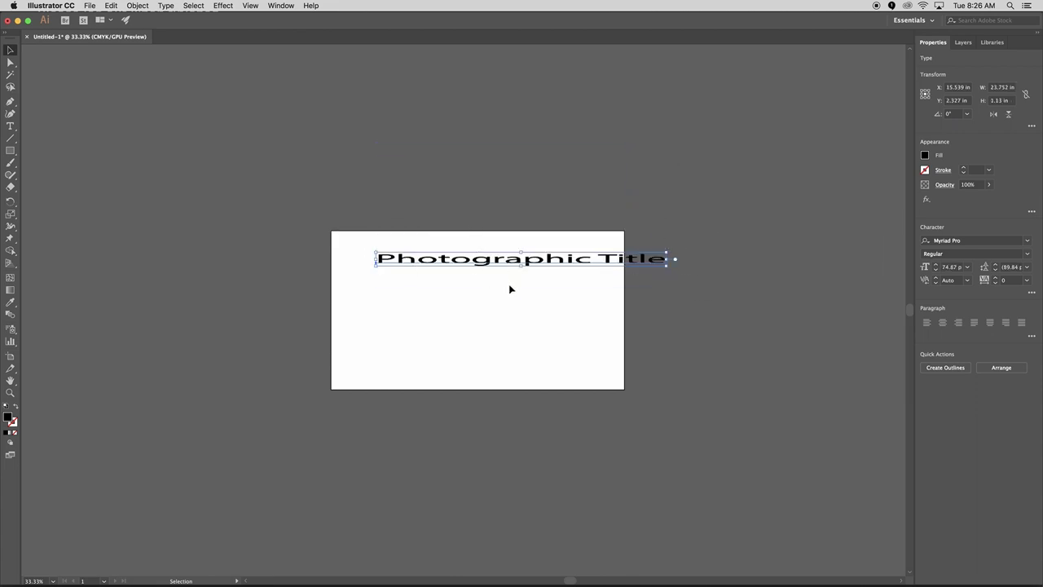
pyautogui.press('super+z')
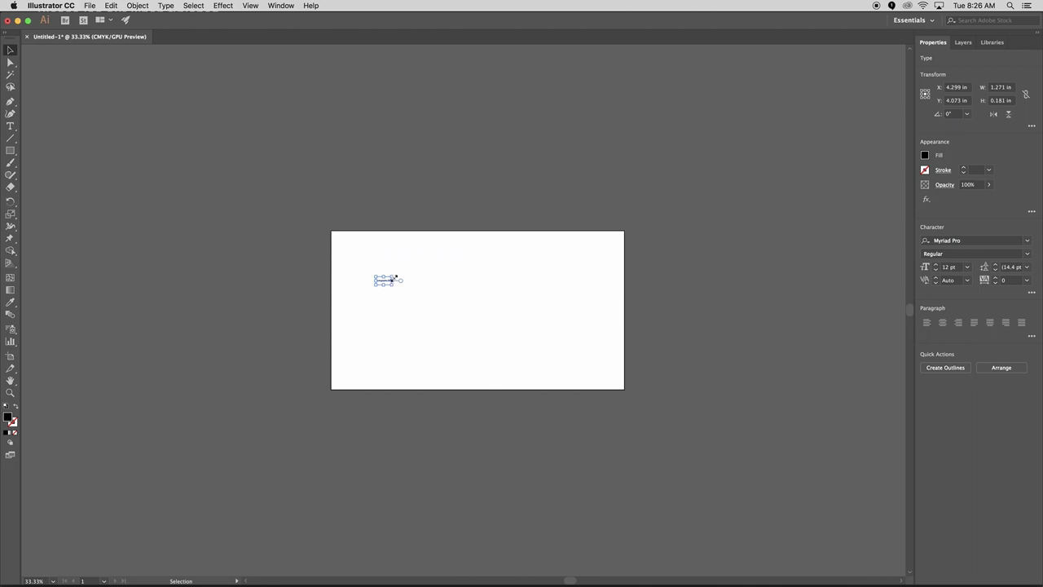
pyautogui.moveTo(394, 277); pyautogui.dragTo(754, 166)
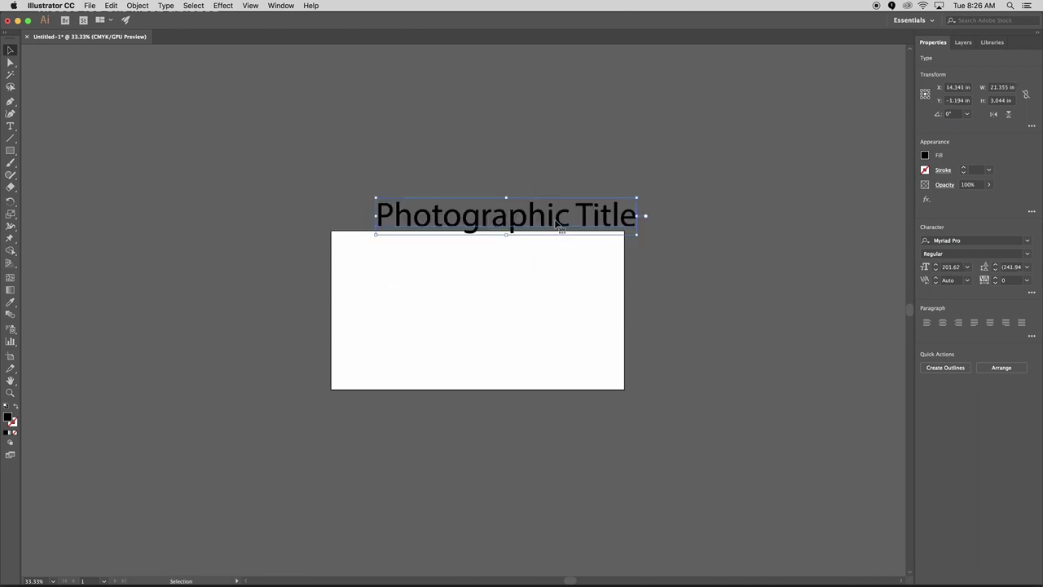
pyautogui.moveTo(553, 224); pyautogui.dragTo(525, 290)
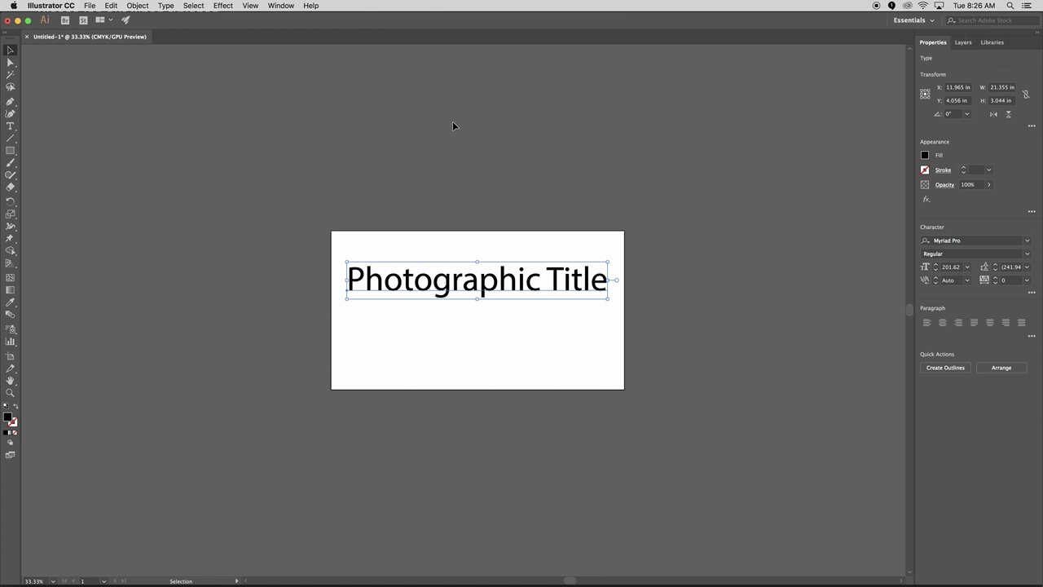
# Apply All Caps to the title from the Character panel's options.
pyautogui.click(283, 7)
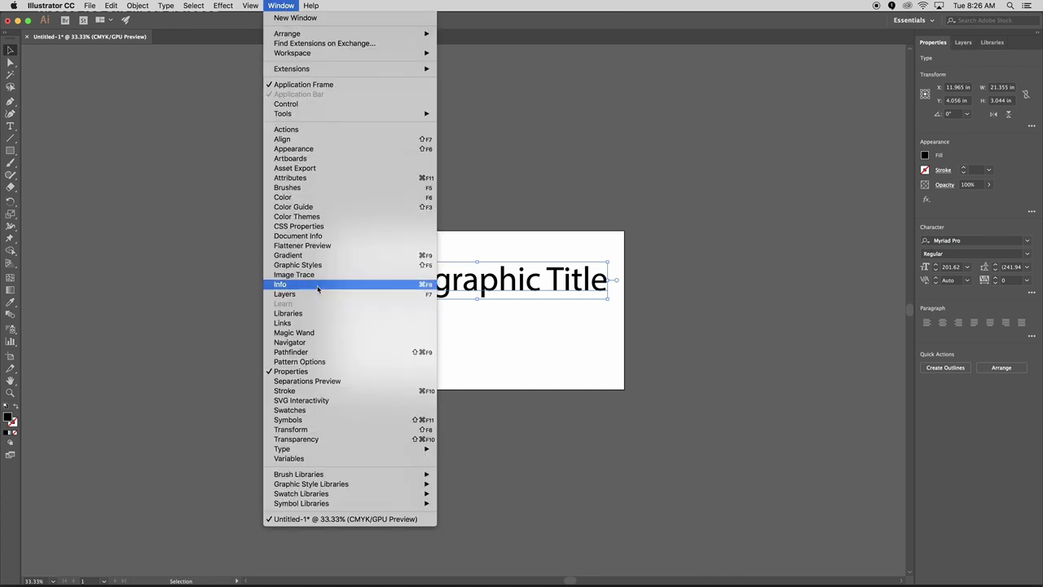
pyautogui.moveTo(325, 452)
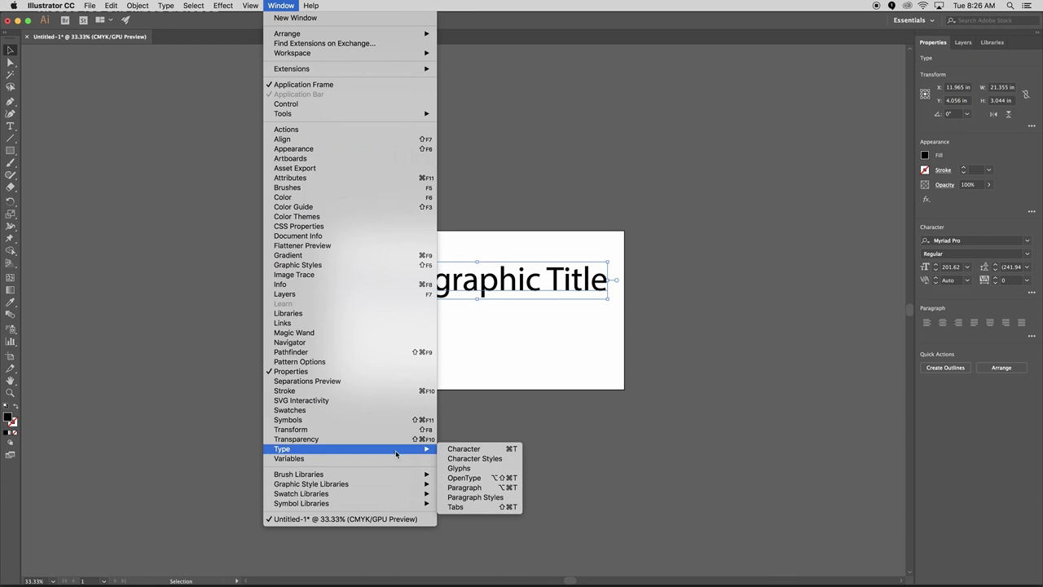
pyautogui.click(457, 449)
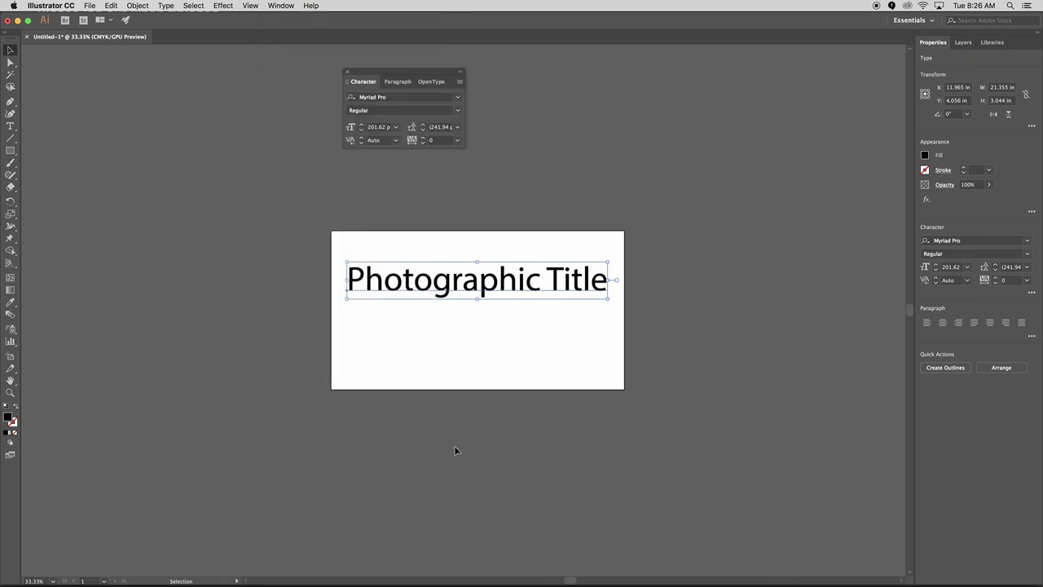
pyautogui.click(348, 83)
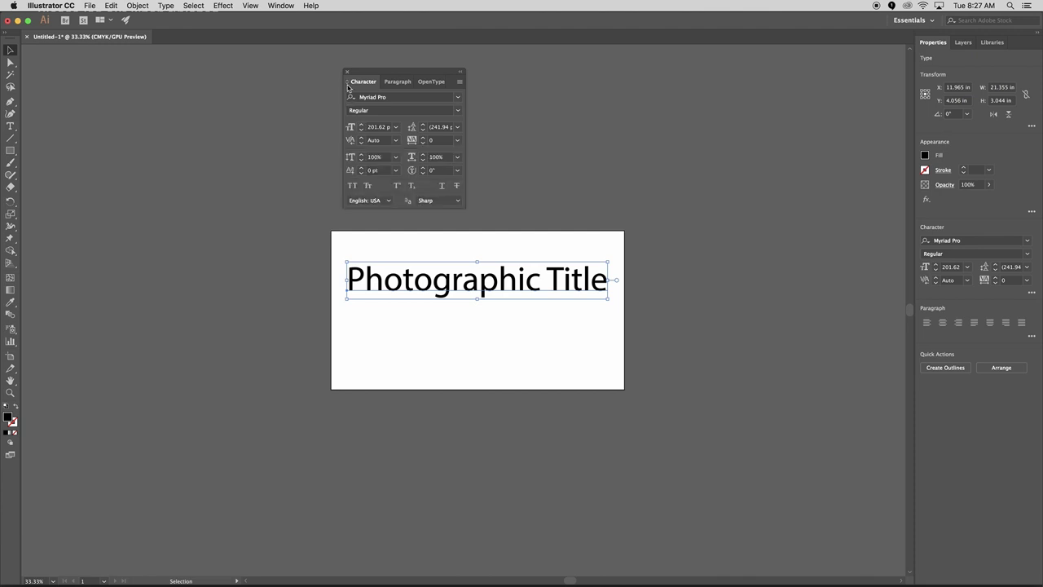
pyautogui.click(352, 187)
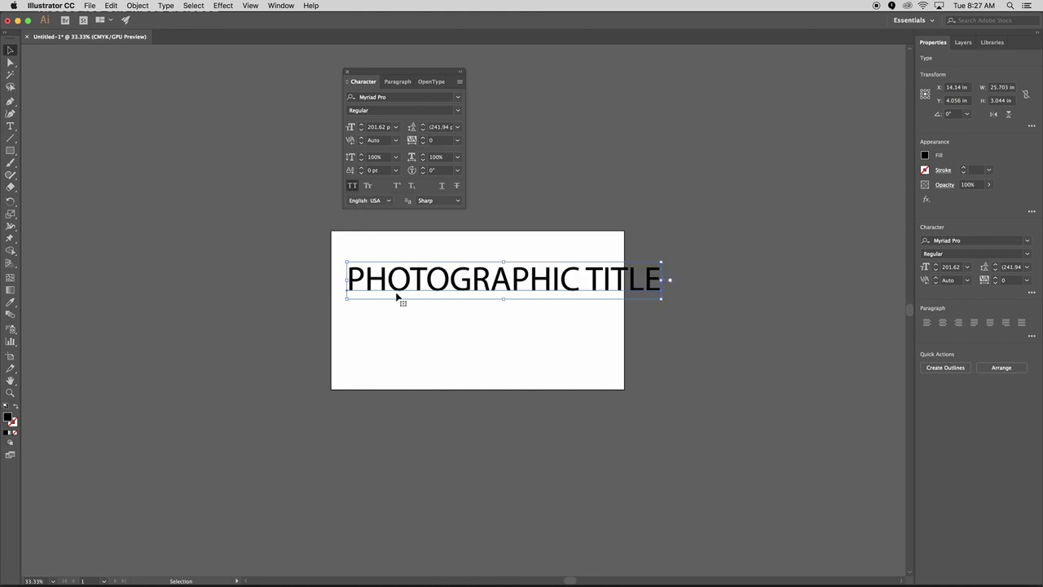
# Center PHOTOGRAPHIC TITLE across the top of the artboard.
pyautogui.moveTo(566, 291); pyautogui.dragTo(532, 278)
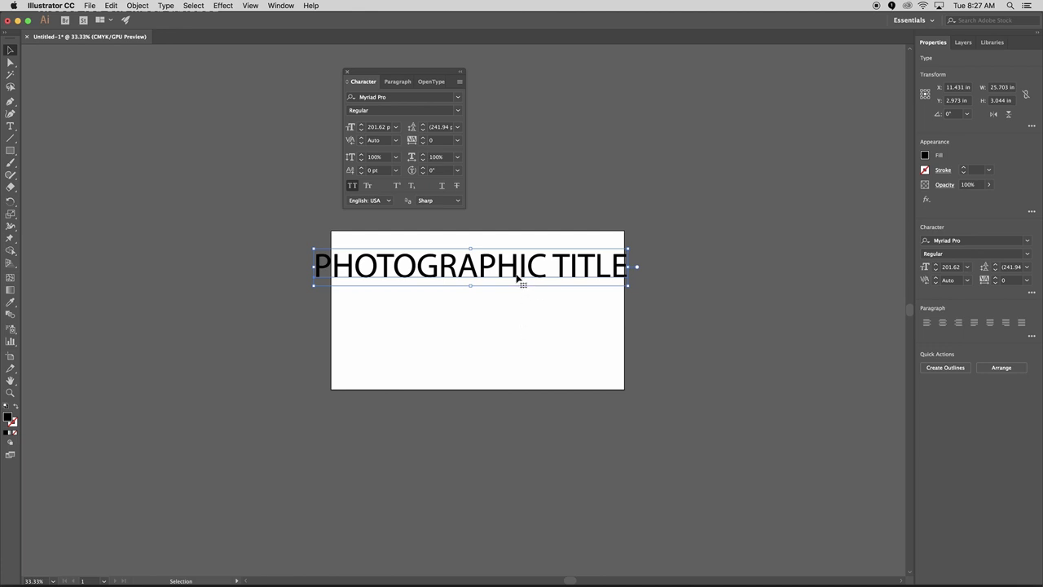
pyautogui.moveTo(518, 277); pyautogui.dragTo(524, 295)
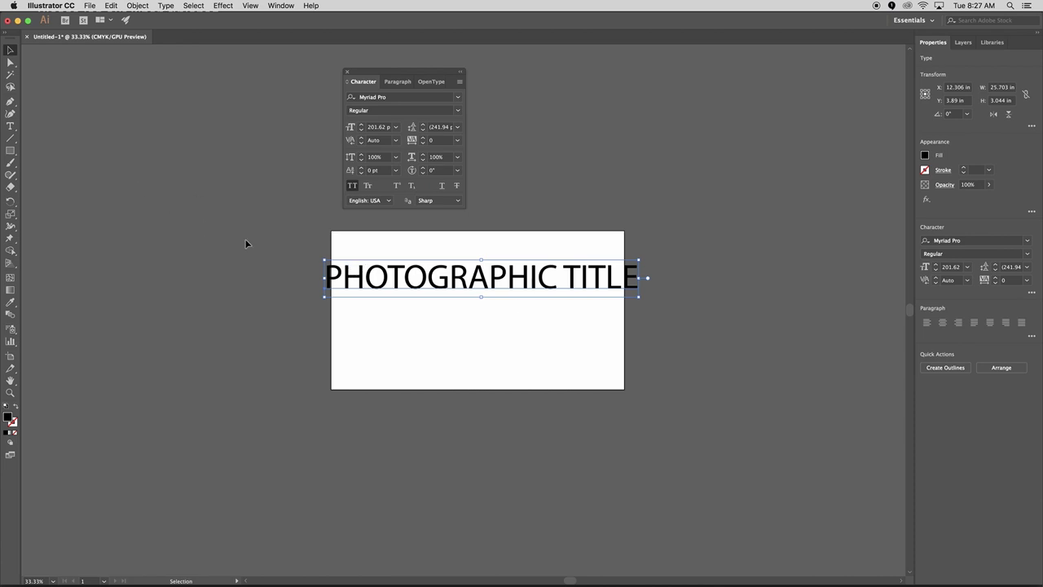
pyautogui.click(10, 126)
# Add the photographer credit line below the title, without All Caps, scaled to about 72 pt.
pyautogui.click(429, 318)
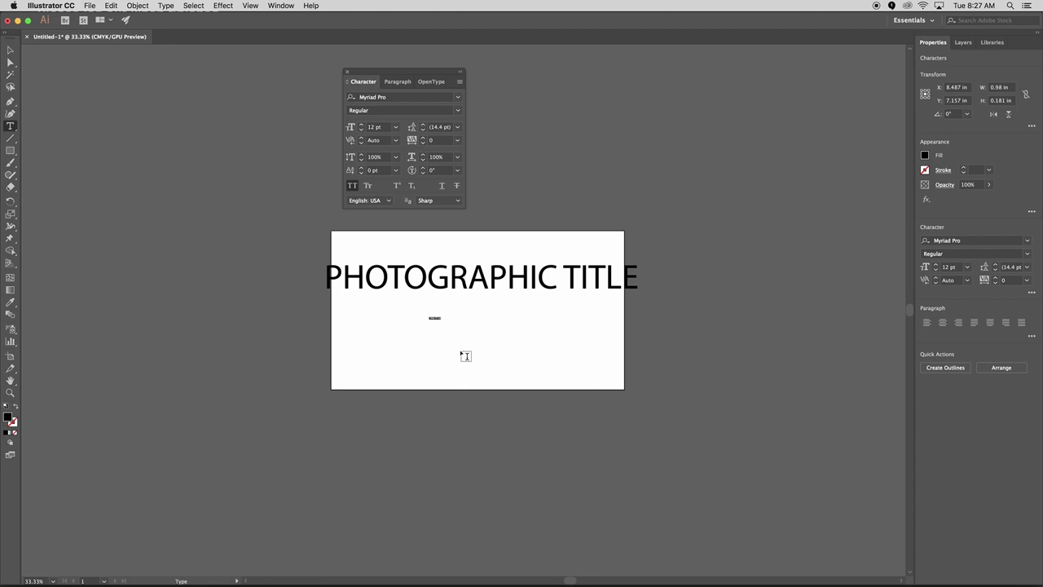
pyautogui.write('by SUE')
pyautogui.click(11, 51)
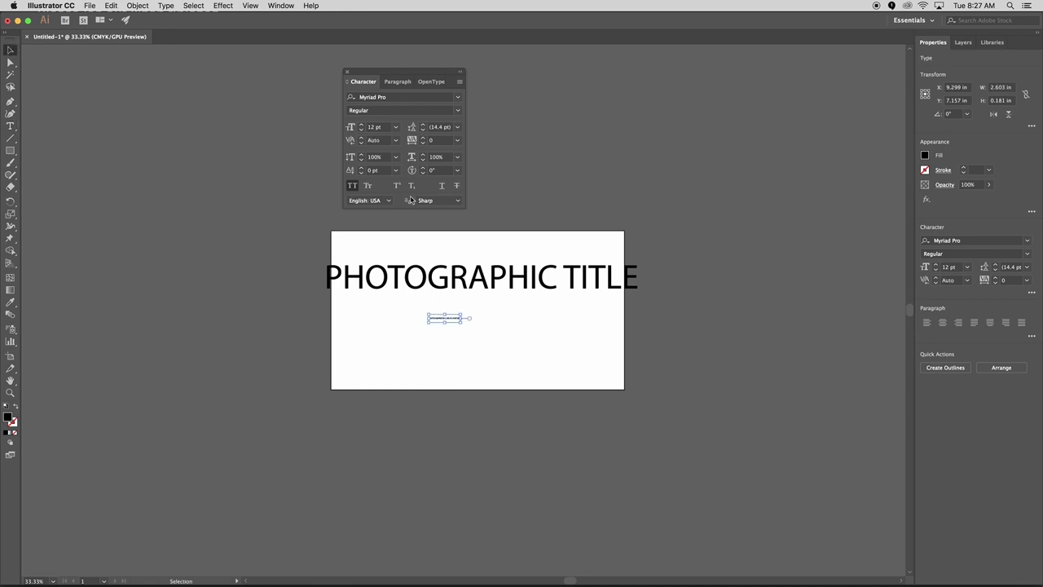
pyautogui.click(352, 185)
pyautogui.moveTo(456, 323); pyautogui.dragTo(603, 380)
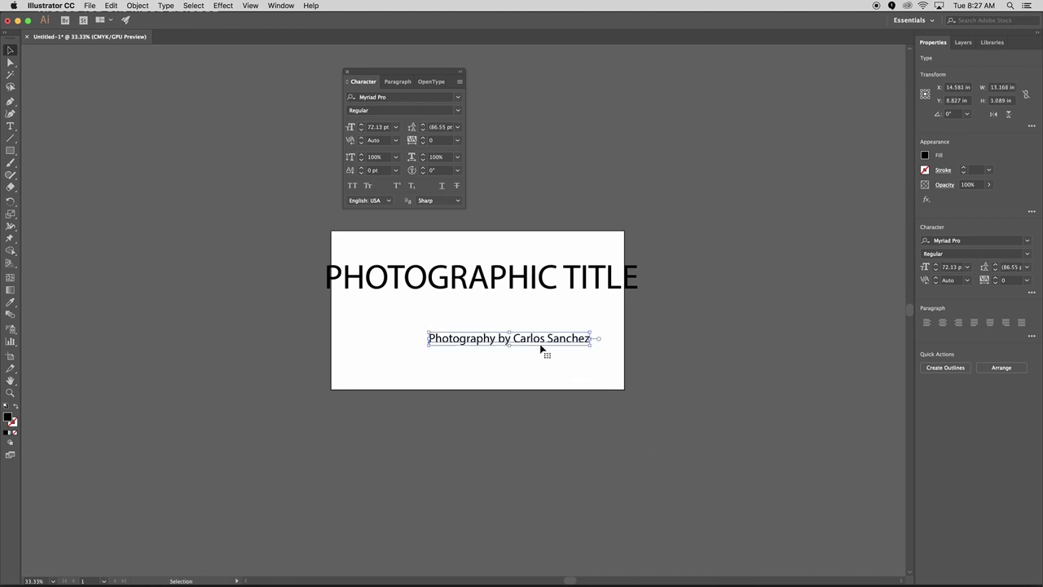
# Position the credit line centered directly beneath PHOTOGRAPHIC TITLE, then deselect.
pyautogui.moveTo(543, 340); pyautogui.dragTo(496, 315)
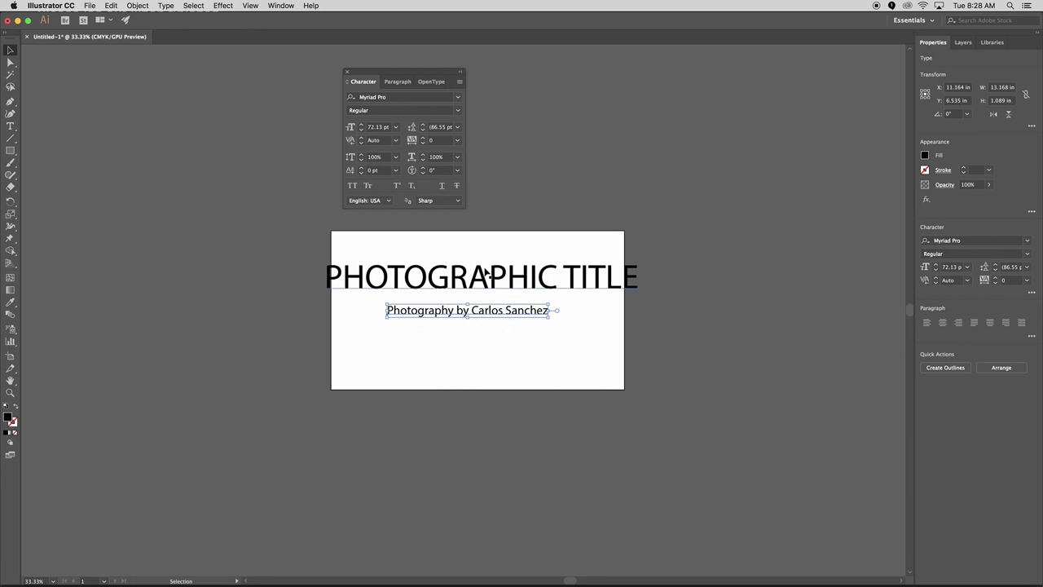
pyautogui.moveTo(484, 275)
pyautogui.mouseDown()
pyautogui.moveTo(512, 282)
pyautogui.moveTo(468, 270)
pyautogui.moveTo(495, 271)
pyautogui.moveTo(483, 269)
pyautogui.mouseUp()
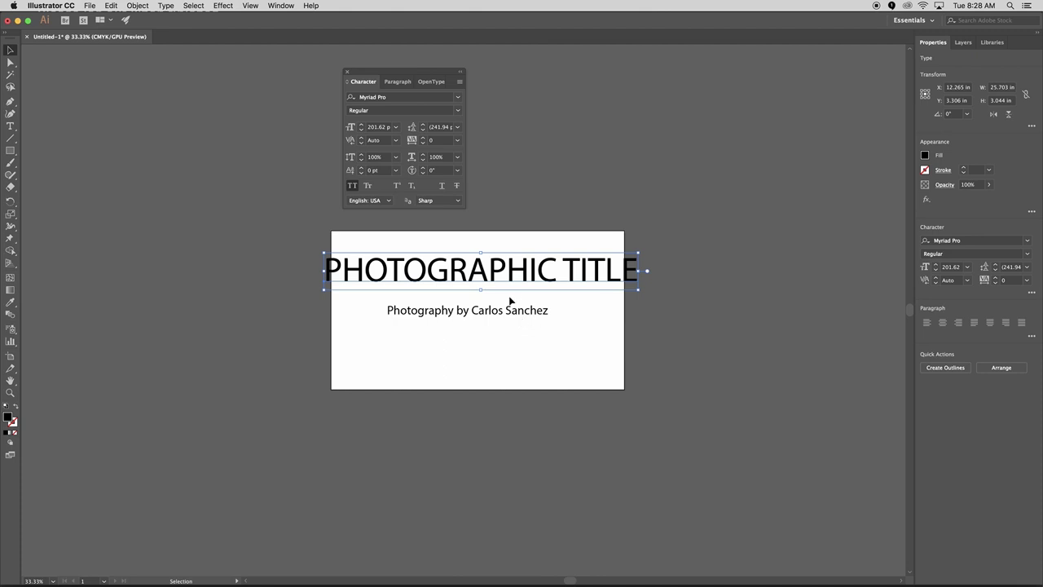
pyautogui.moveTo(510, 312); pyautogui.dragTo(507, 284)
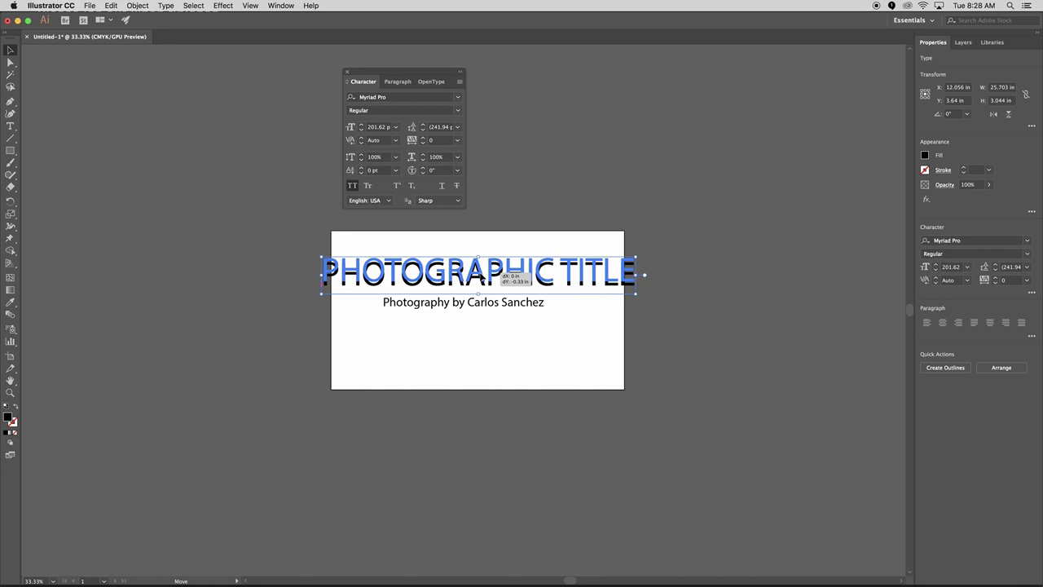
pyautogui.moveTo(480, 277); pyautogui.dragTo(493, 311)
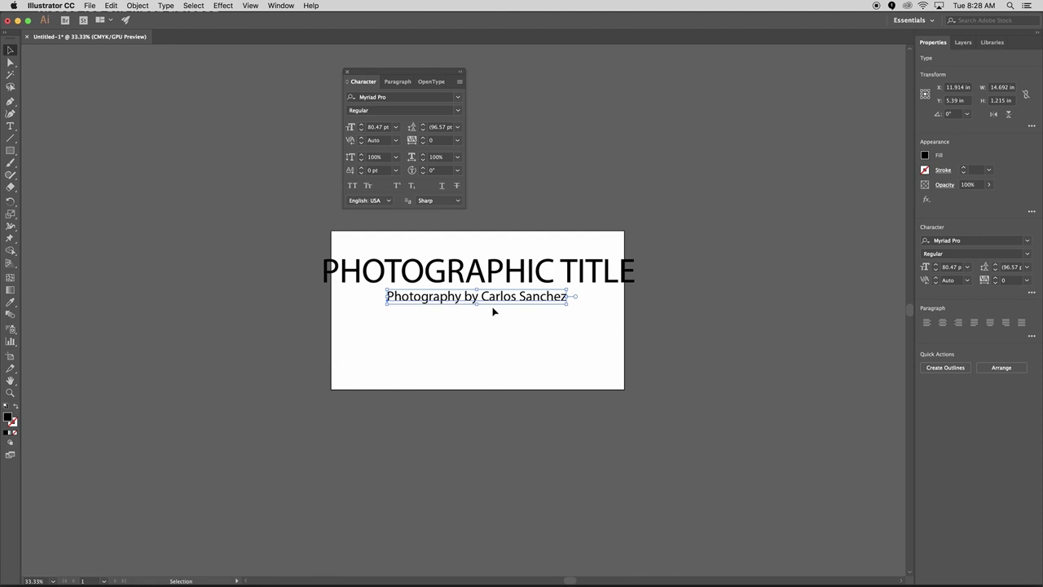
pyautogui.click(521, 338)
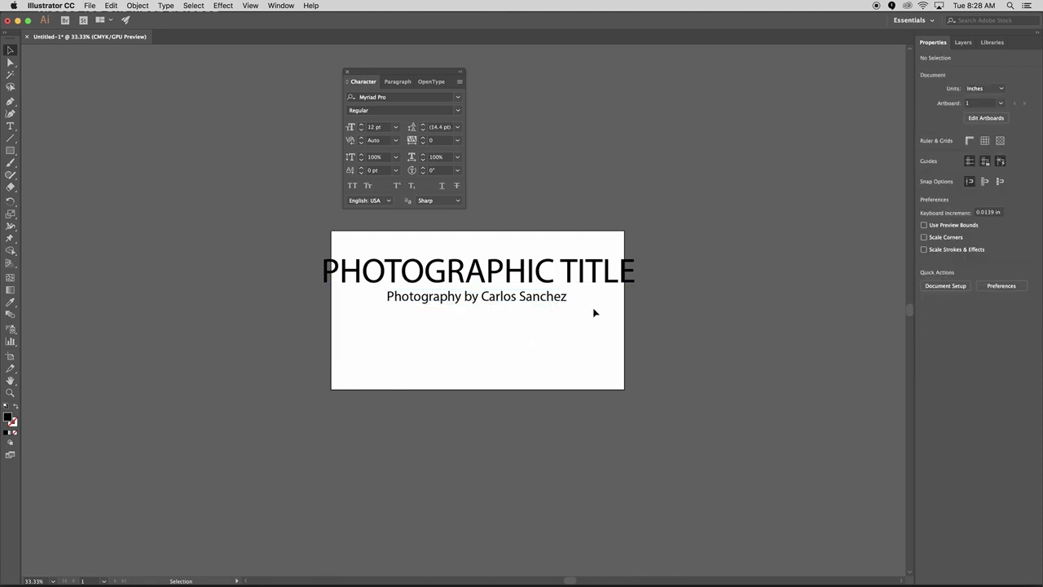
# Set PHOTOGRAPHIC TITLE in Helvetica Bold, recentre it, and lower the credit line slightly.
pyautogui.click(500, 284)
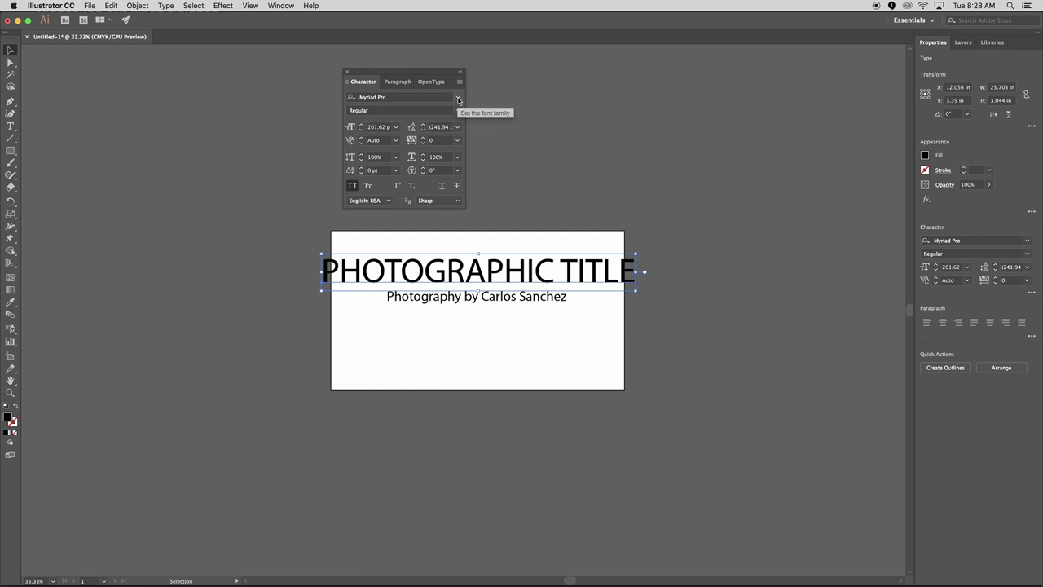
pyautogui.click(458, 100)
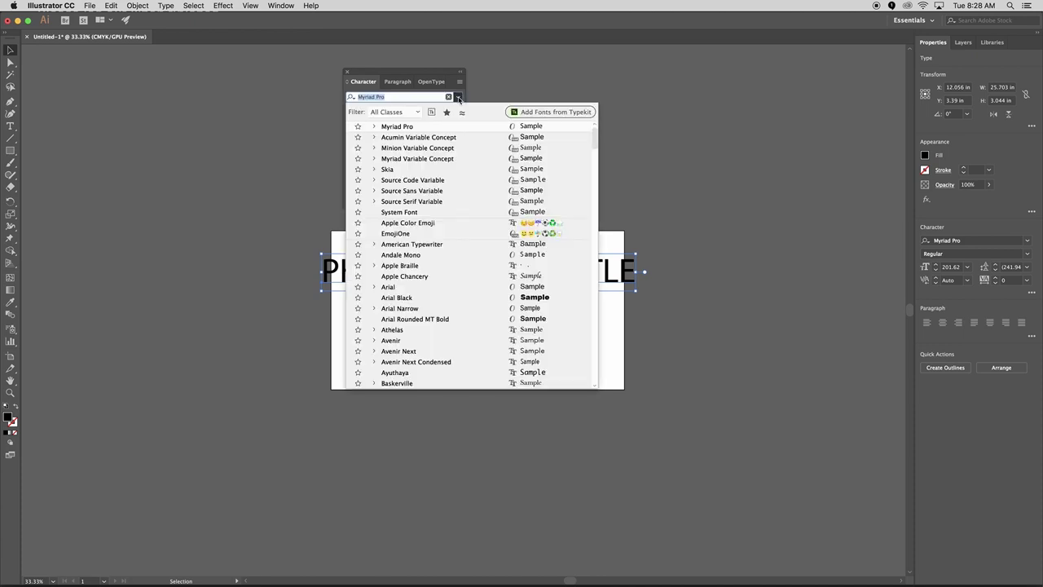
pyautogui.scroll(-10, 471, 204)
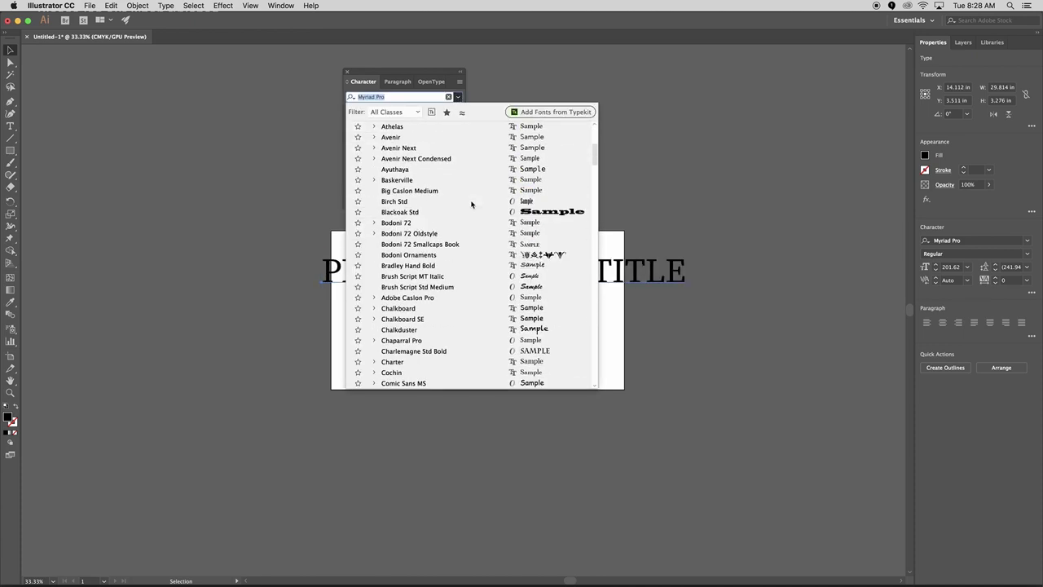
pyautogui.scroll(-5, 471, 204)
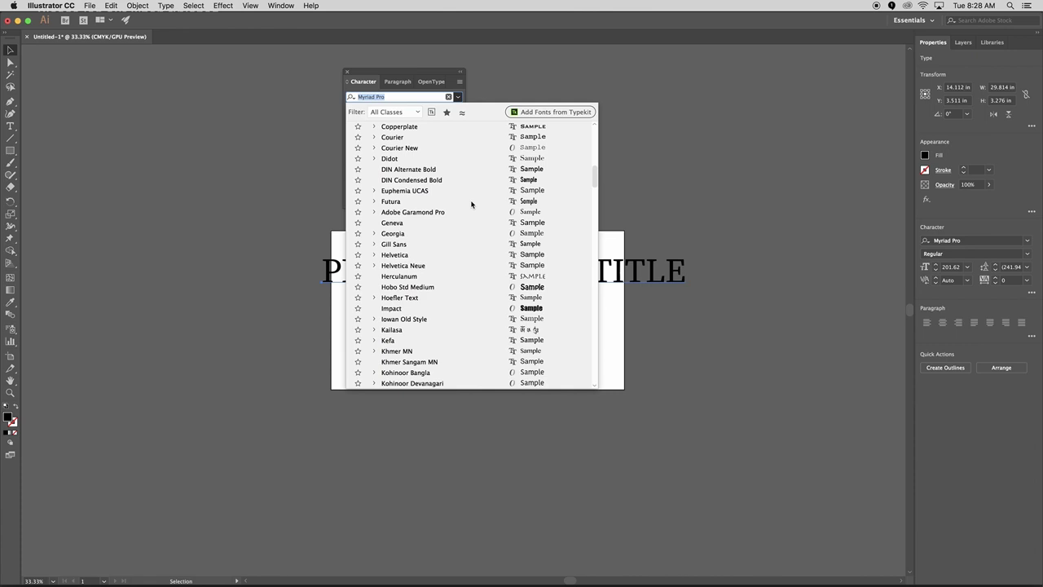
pyautogui.scroll(-5, 471, 204)
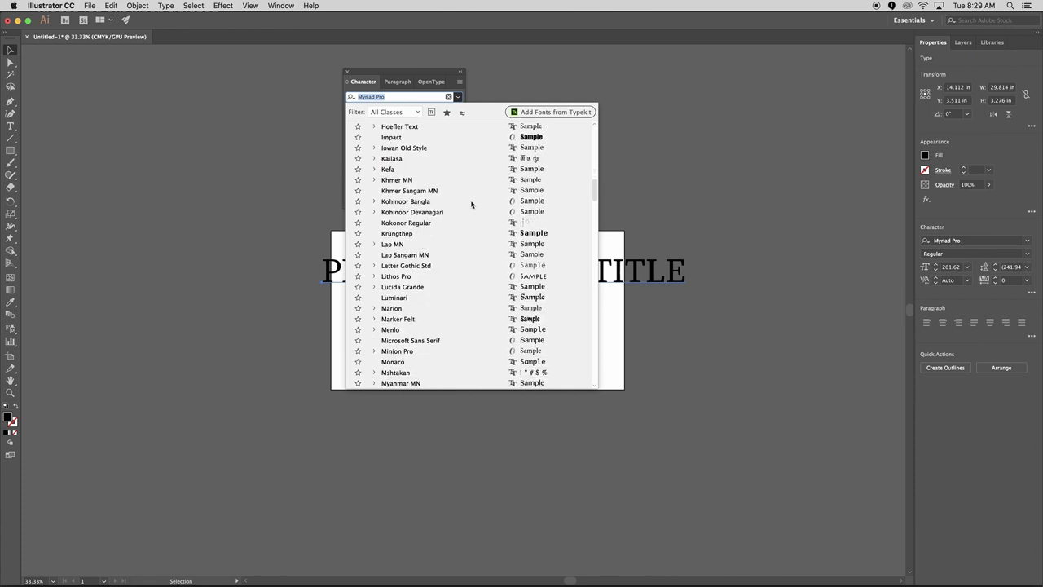
pyautogui.scroll(5, 471, 204)
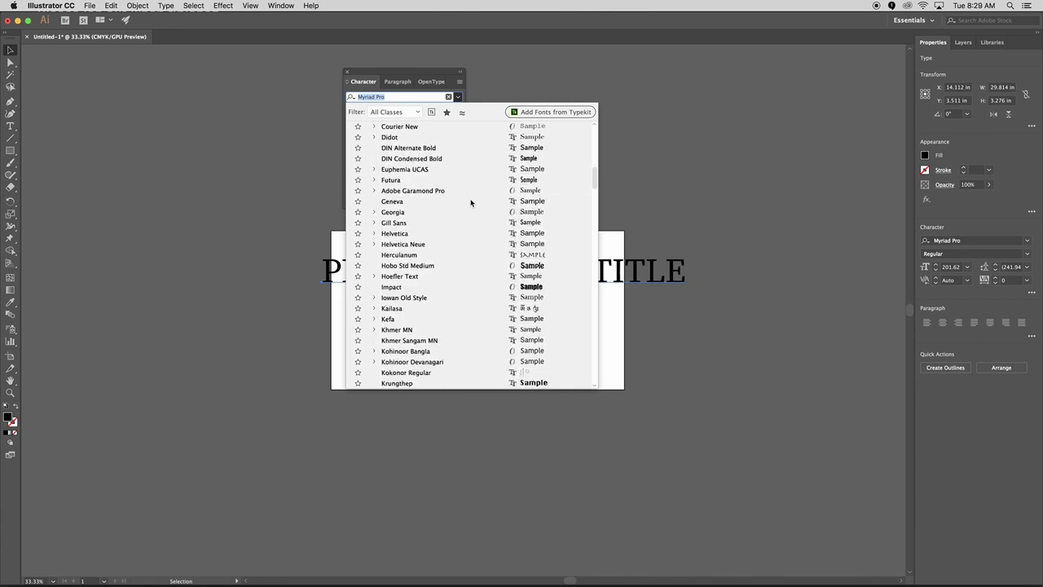
pyautogui.click(395, 234)
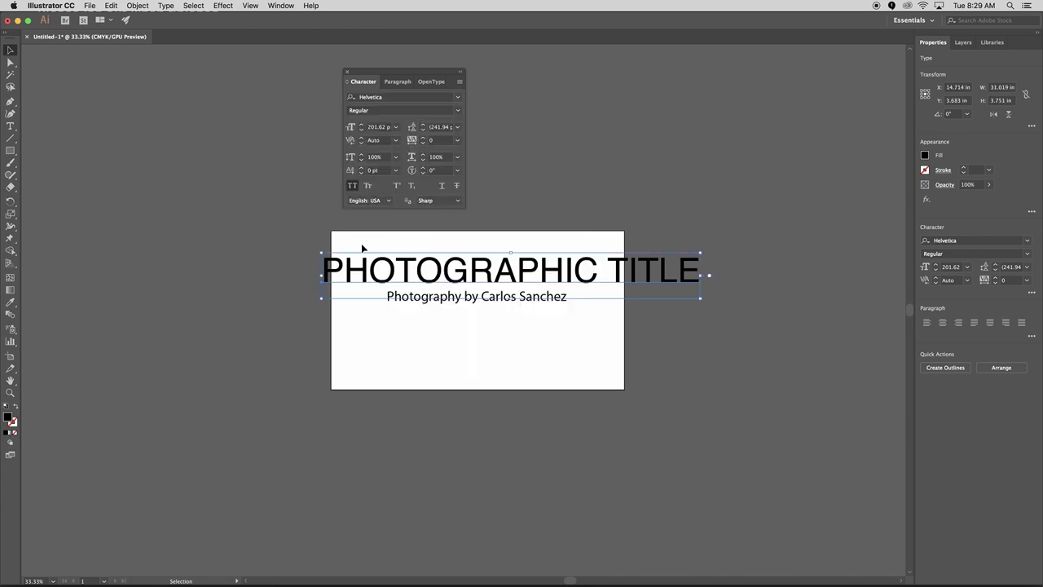
pyautogui.click(458, 110)
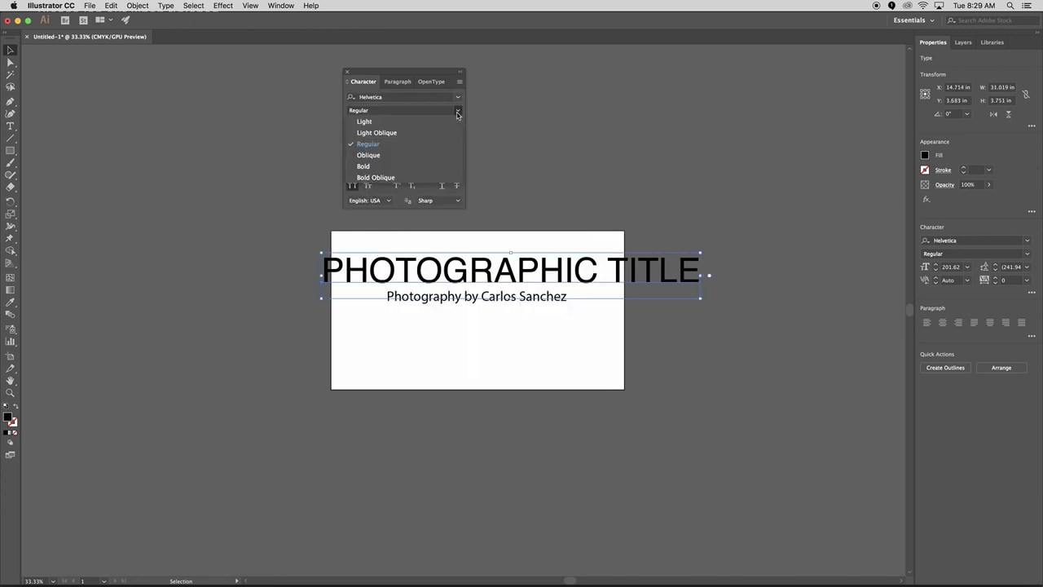
pyautogui.click(386, 166)
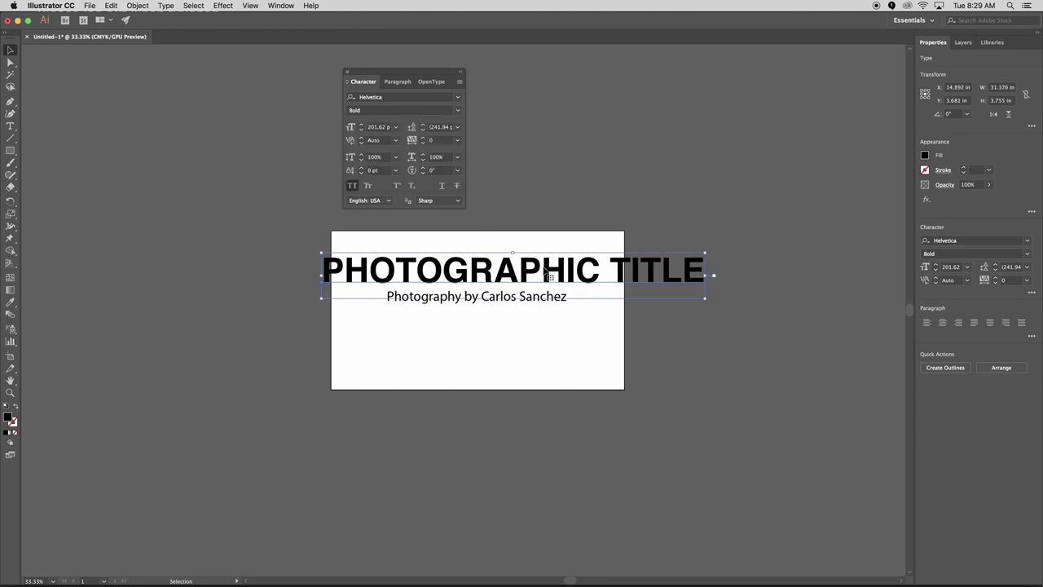
pyautogui.moveTo(547, 274); pyautogui.dragTo(525, 271)
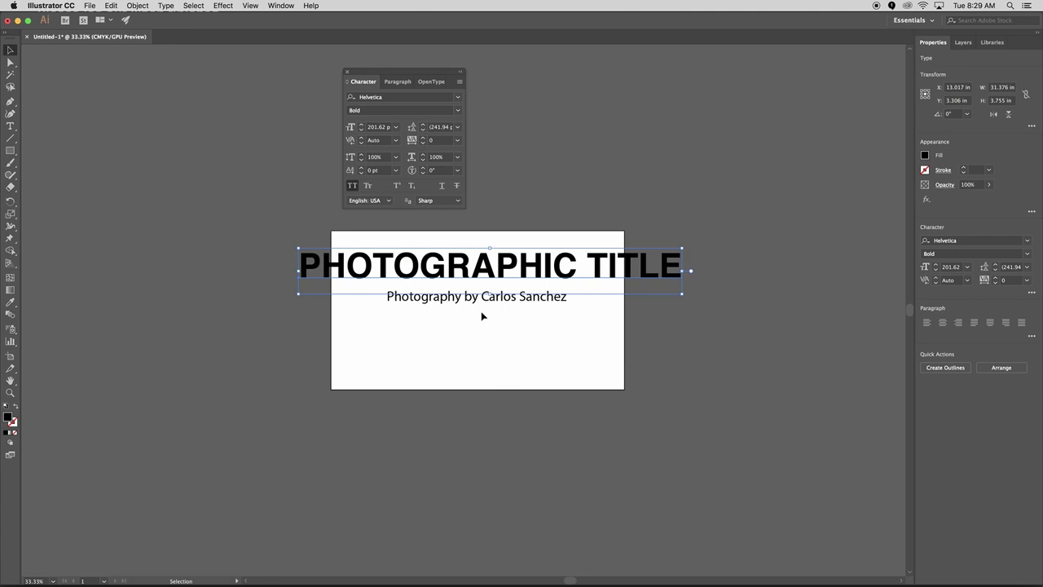
pyautogui.moveTo(473, 304); pyautogui.dragTo(473, 312)
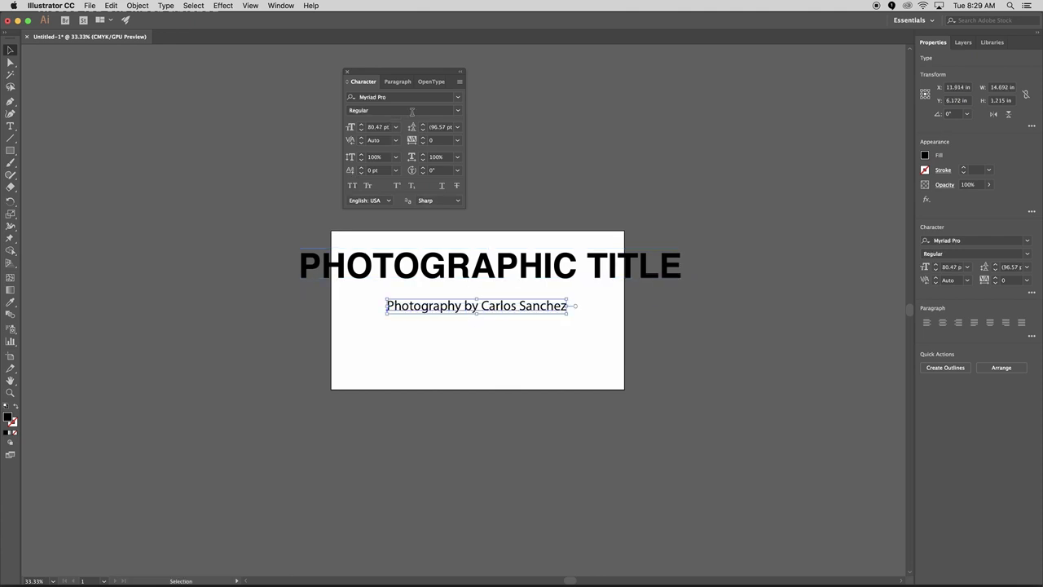
# Set the credit line in Helvetica Bold, nudge both lines into alignment, and deselect.
pyautogui.click(459, 96)
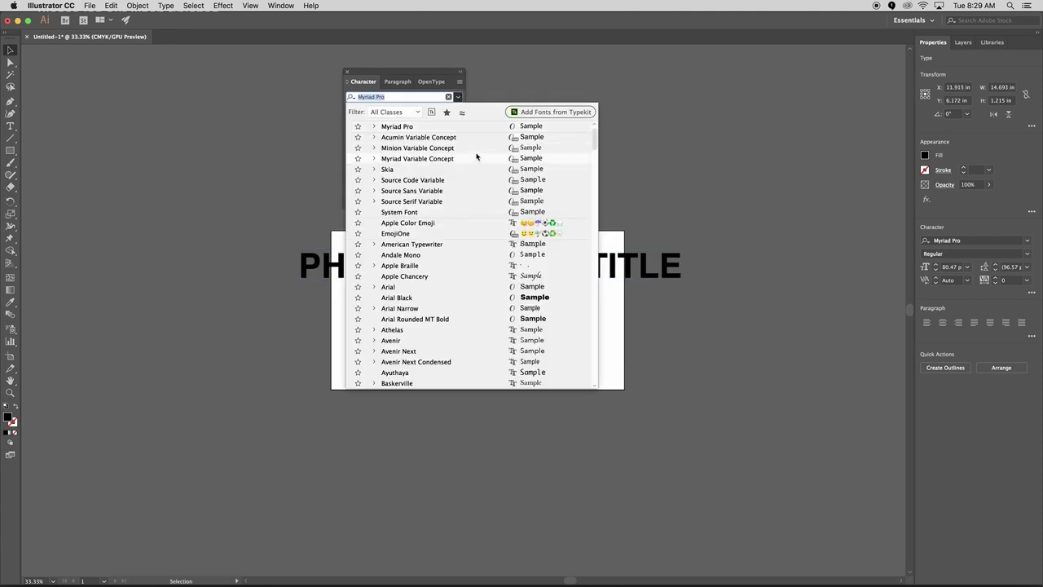
pyautogui.scroll(1, 476, 154)
pyautogui.click(424, 127)
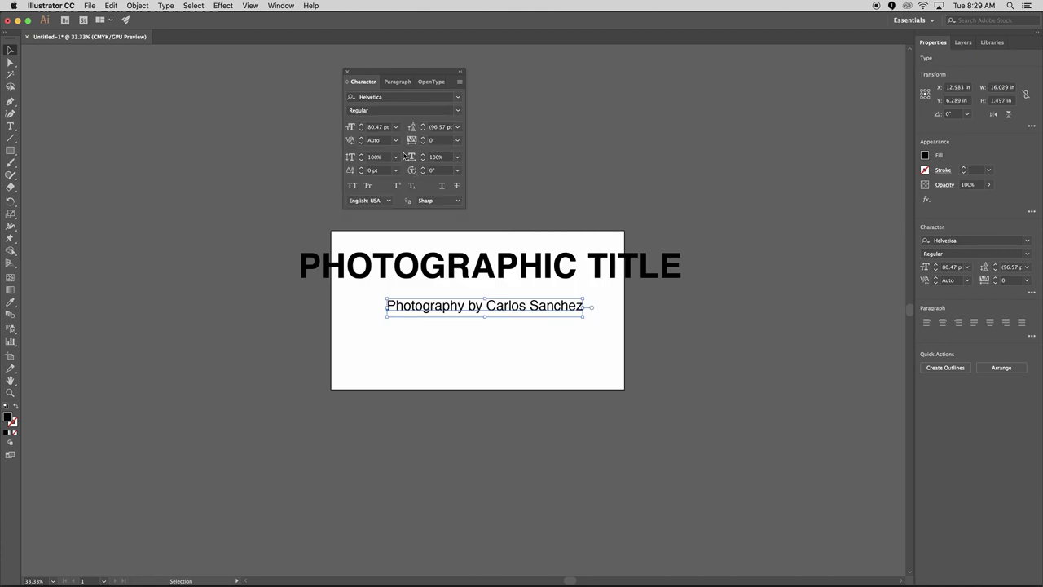
pyautogui.click(458, 110)
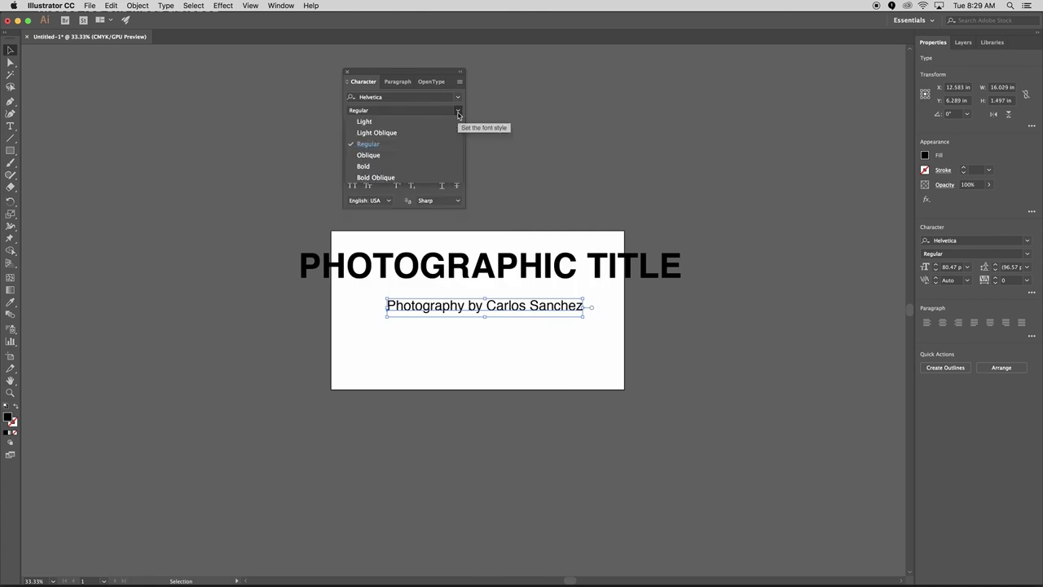
pyautogui.click(414, 167)
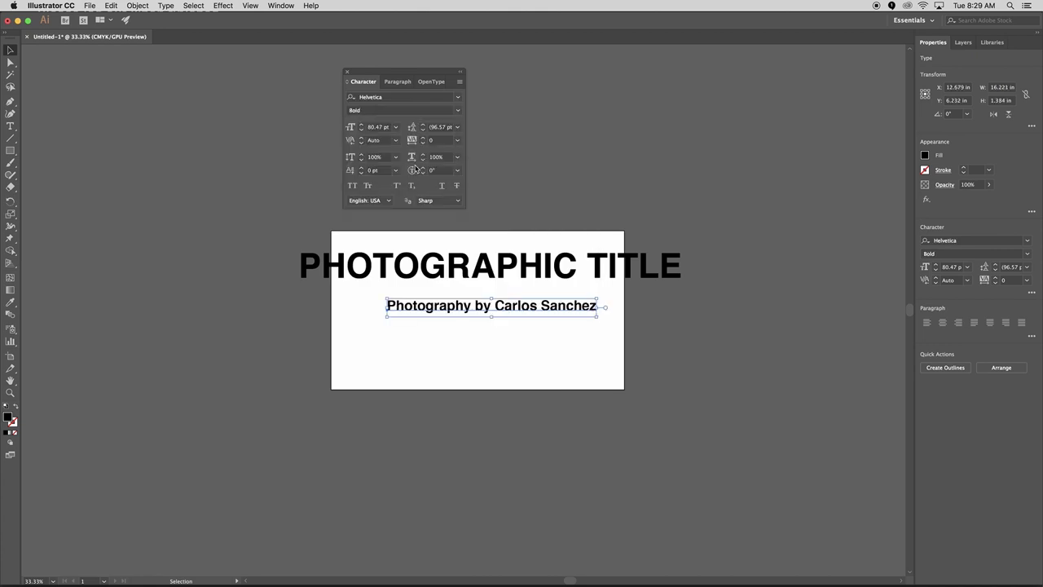
pyautogui.moveTo(525, 311); pyautogui.dragTo(521, 305)
pyautogui.moveTo(545, 265); pyautogui.dragTo(545, 269)
pyautogui.click(559, 357)
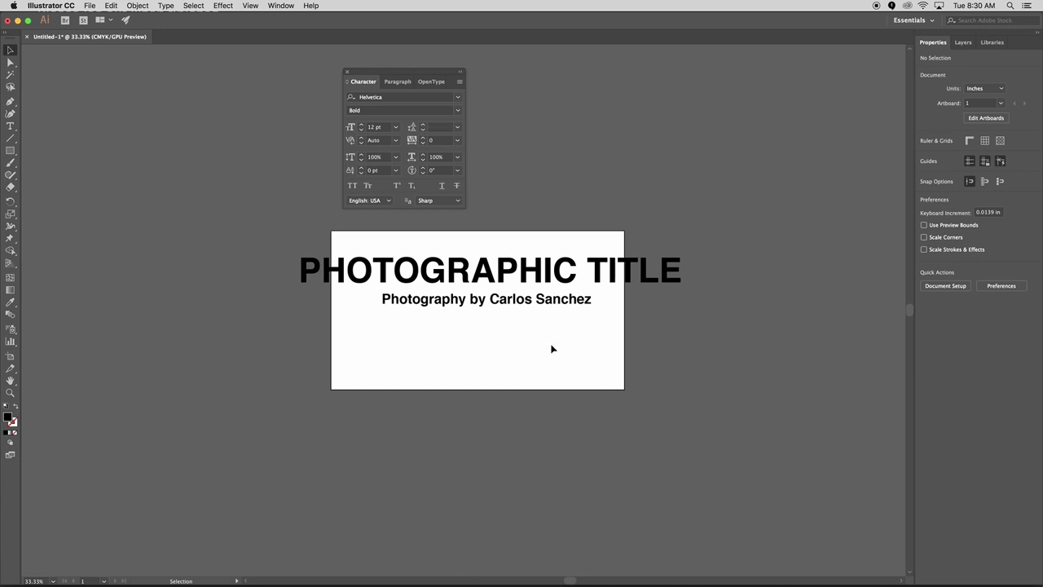
pyautogui.moveTo(518, 314); pyautogui.dragTo(423, 252)
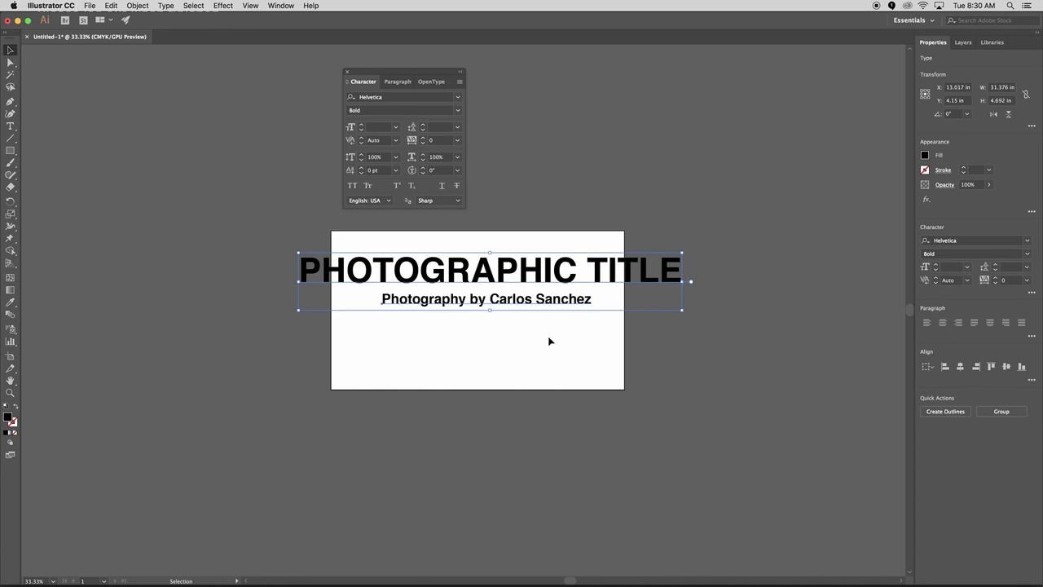
pyautogui.moveTo(552, 342); pyautogui.dragTo(436, 250)
pyautogui.click(111, 6)
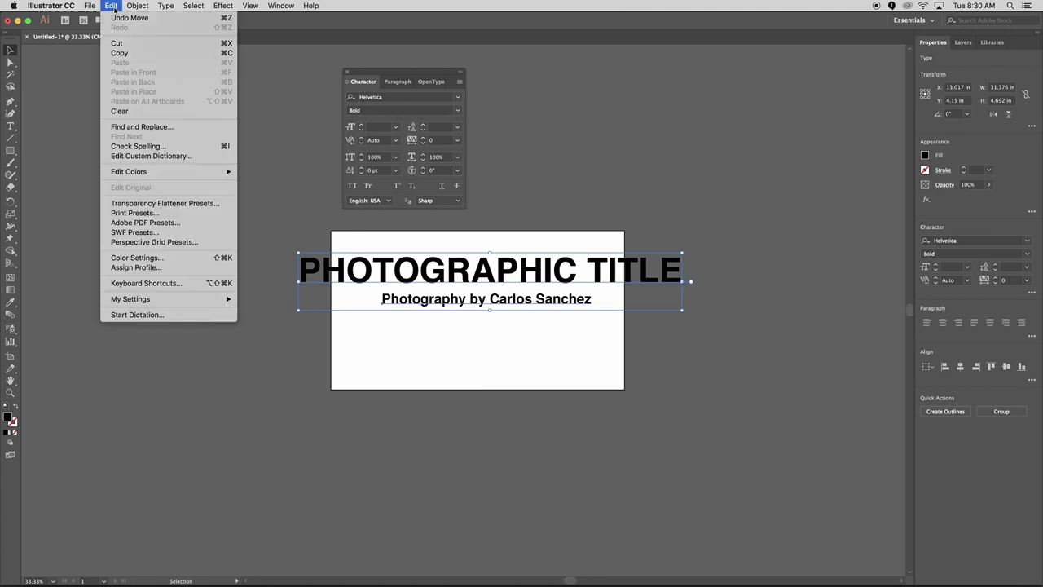
pyautogui.click(137, 145)
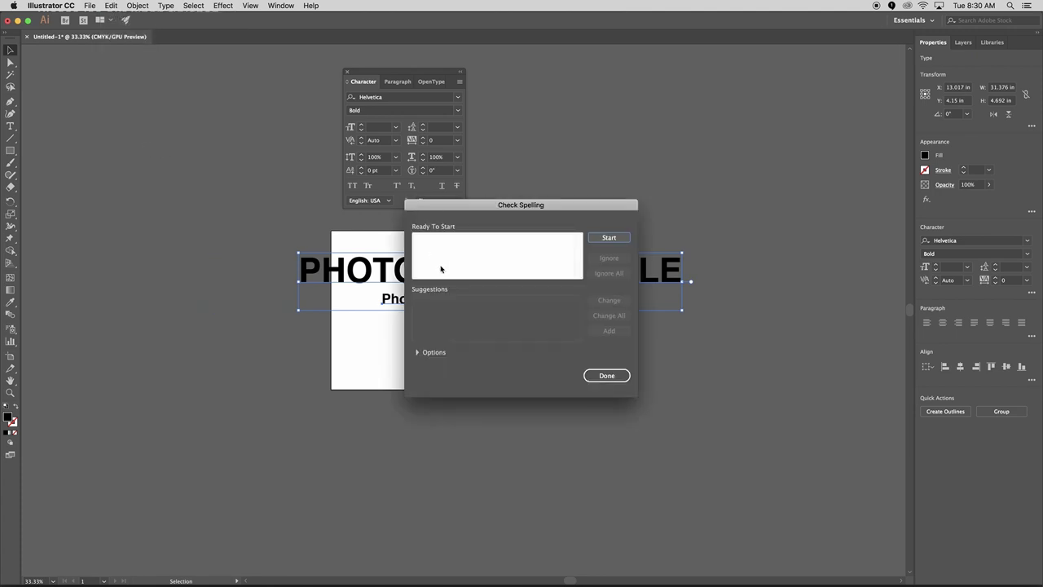
pyautogui.click(613, 376)
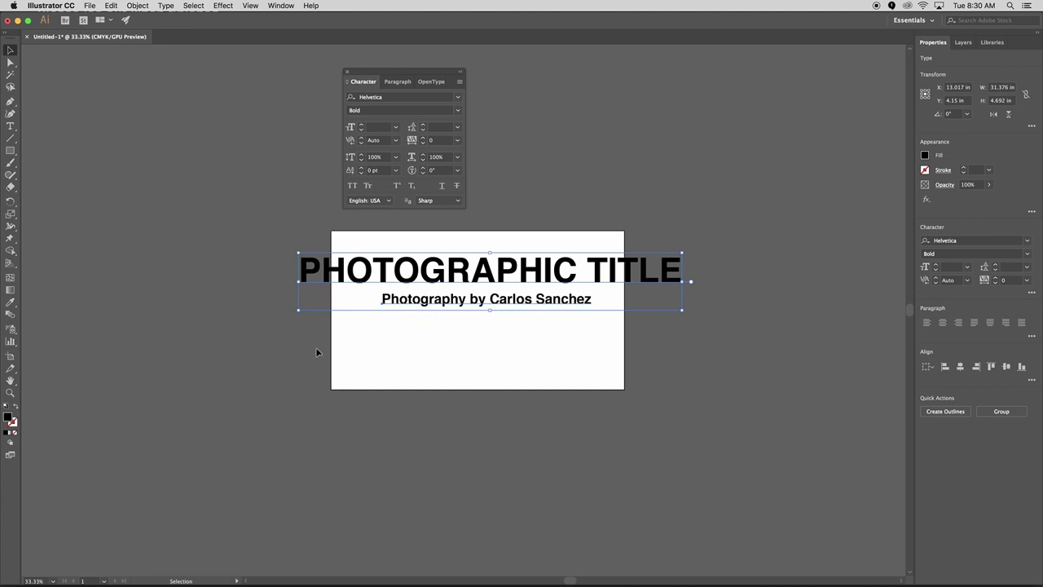
# Give the text a solid black fill with no stroke.
pyautogui.click(14, 407)
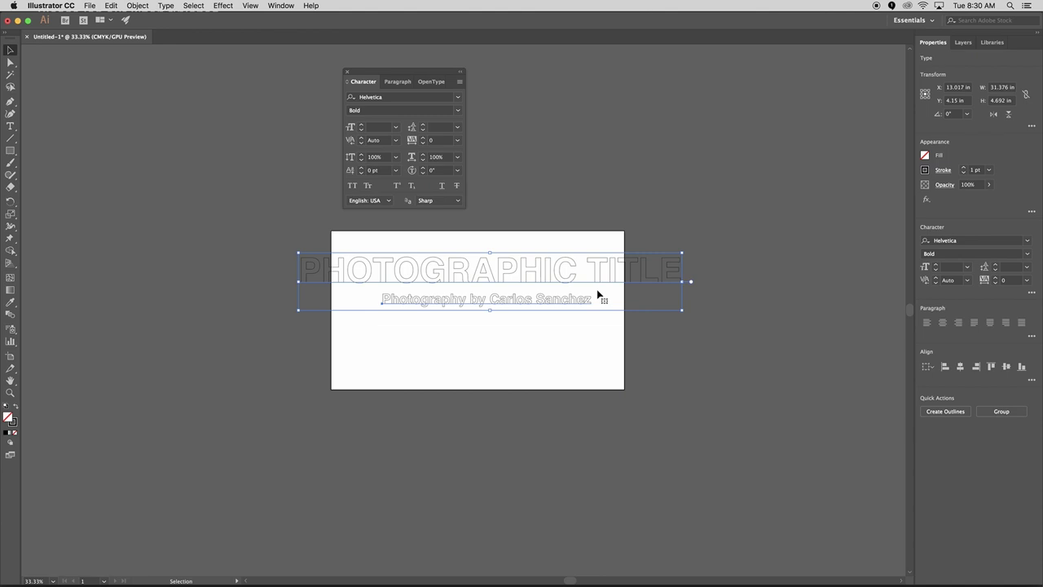
pyautogui.click(15, 408)
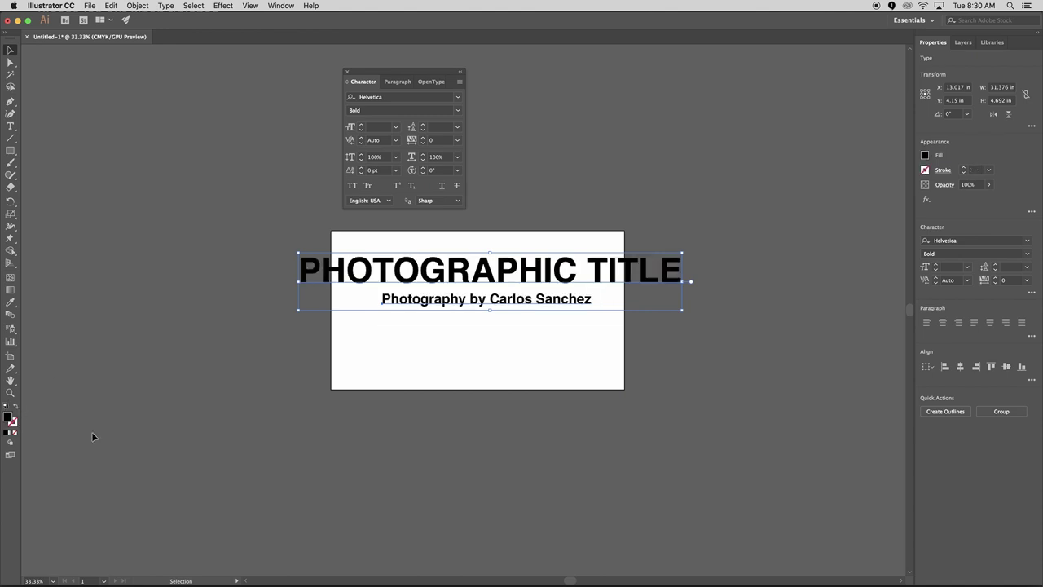
pyautogui.click(507, 340)
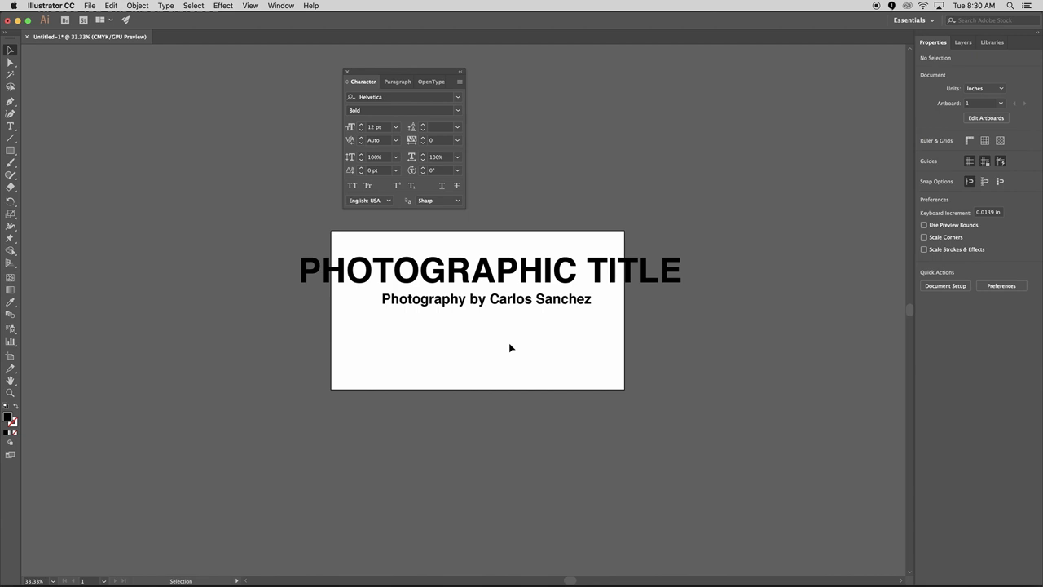
# Convert the title and credit line to outlines with Type > Create Outlines, returning to the Selection tool.
pyautogui.click(426, 271)
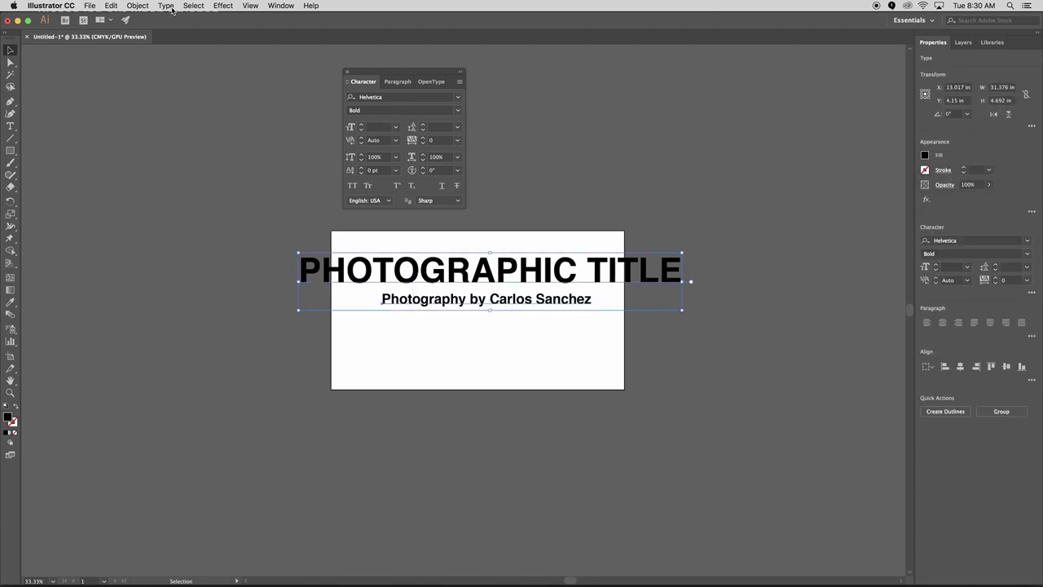
pyautogui.click(166, 6)
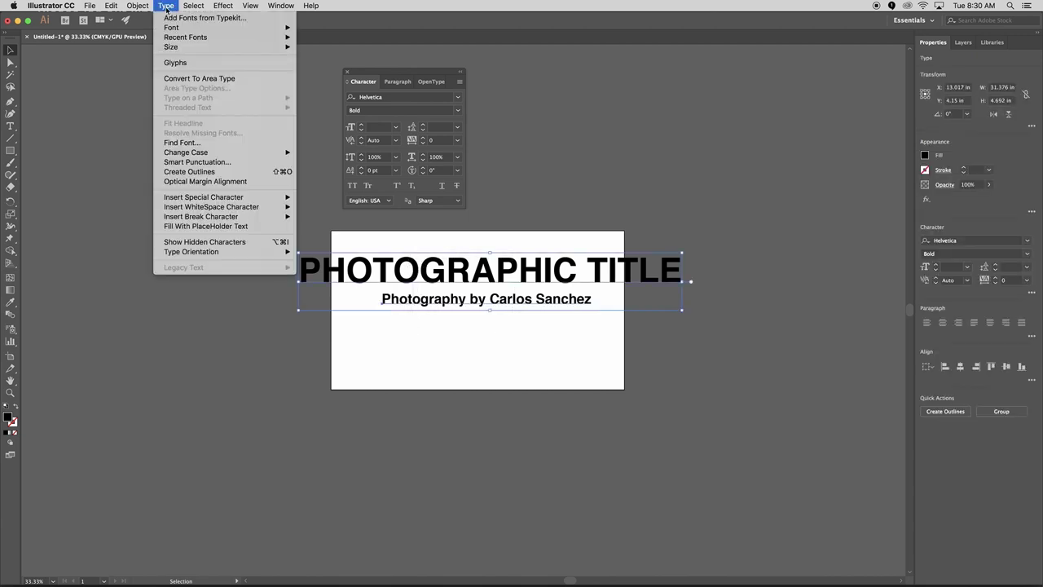
pyautogui.click(200, 173)
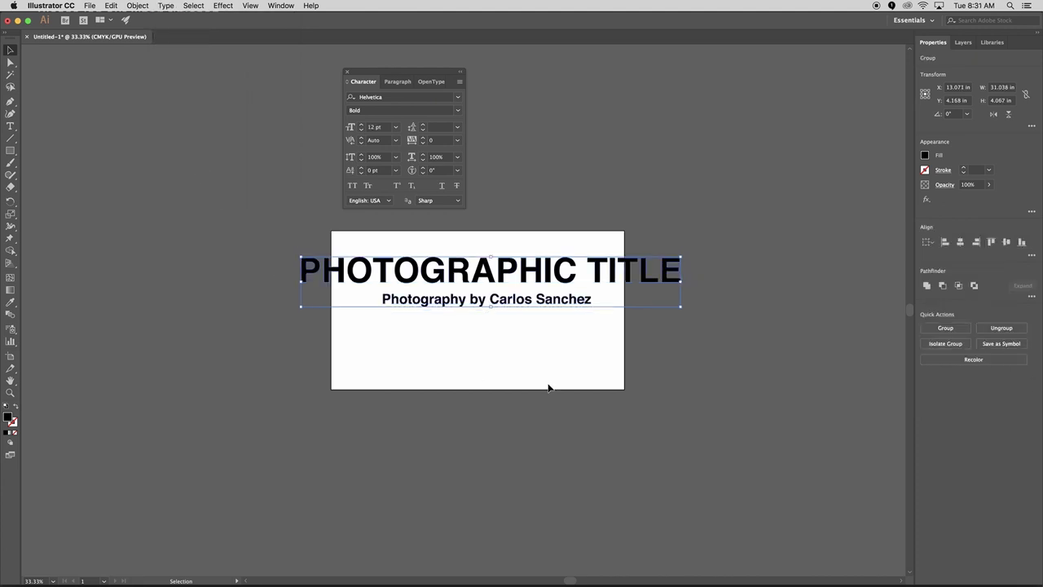
pyautogui.click(593, 330)
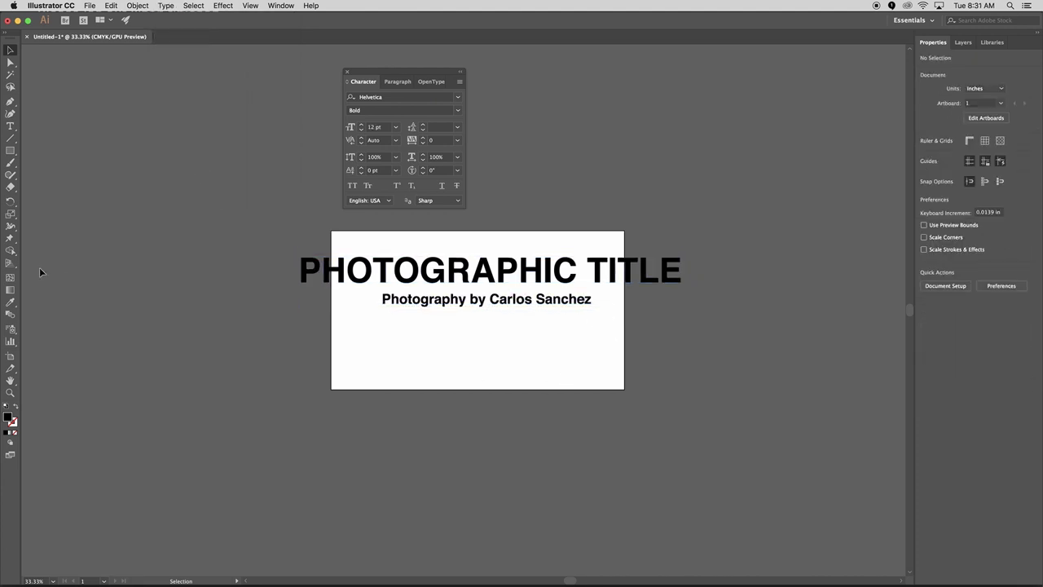
pyautogui.click(10, 125)
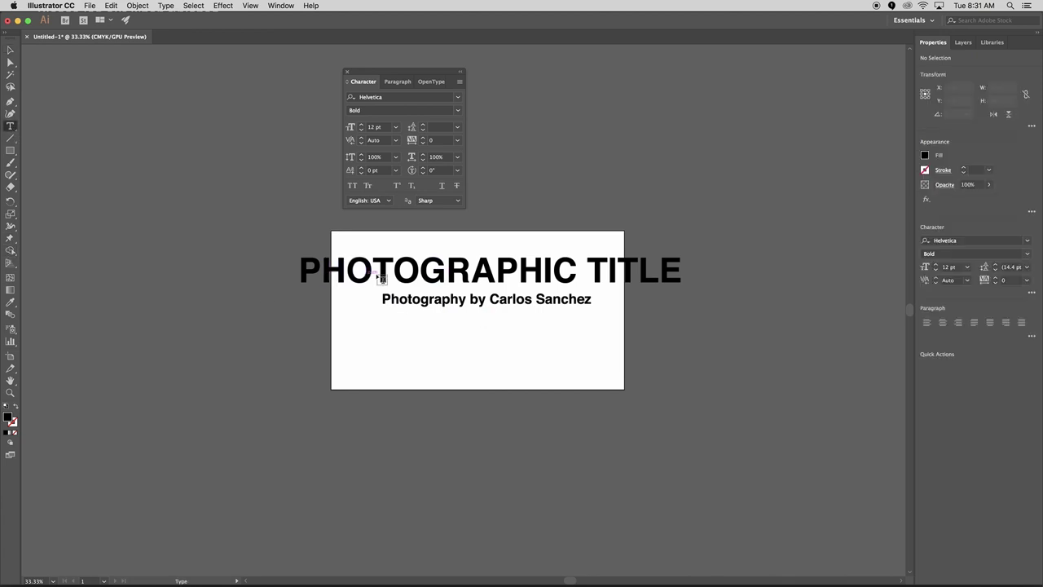
pyautogui.click(502, 275)
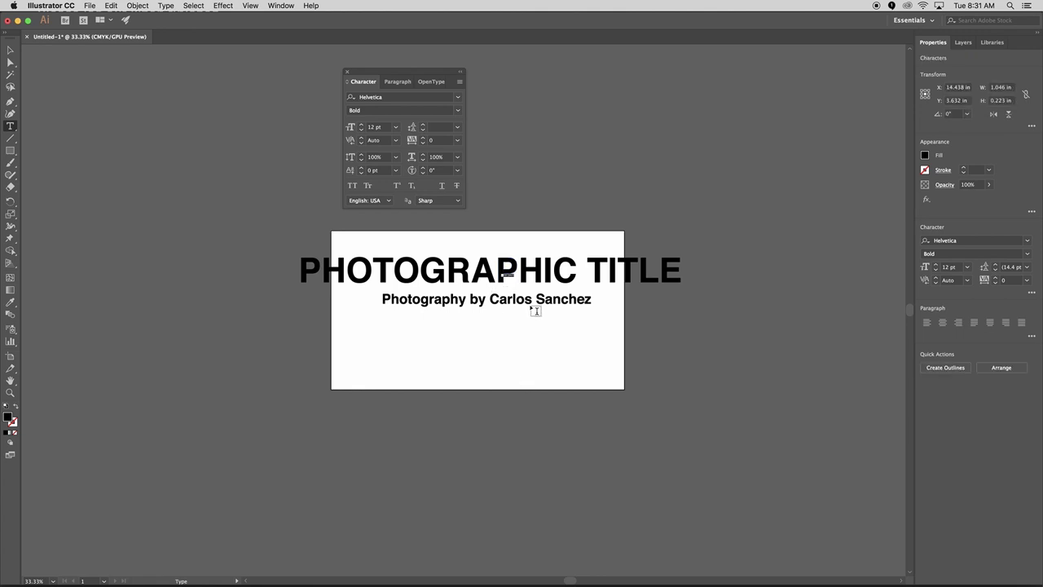
pyautogui.press('Left')
pyautogui.click(11, 52)
pyautogui.press('super+shift+a')
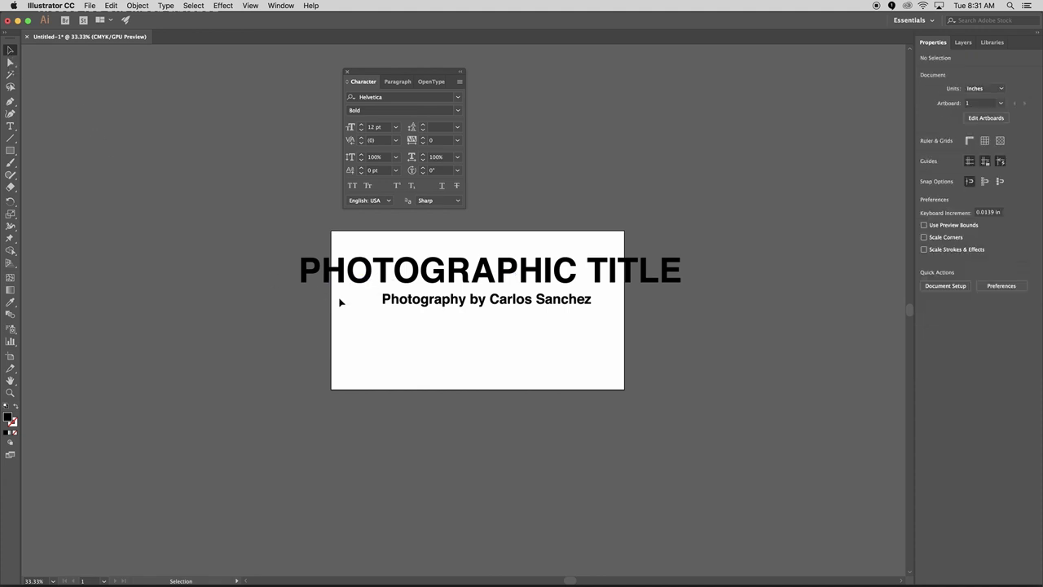
# Switch to Outline view, then add, enlarge and delete a temporary 'Photo' test text.
pyautogui.press('super+y')
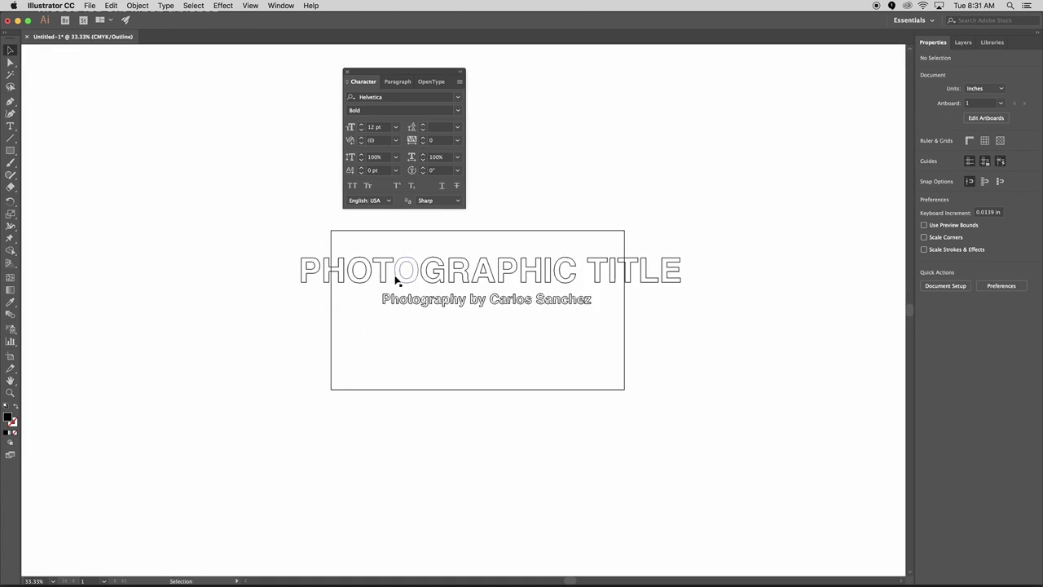
pyautogui.press('t')
pyautogui.click(343, 360)
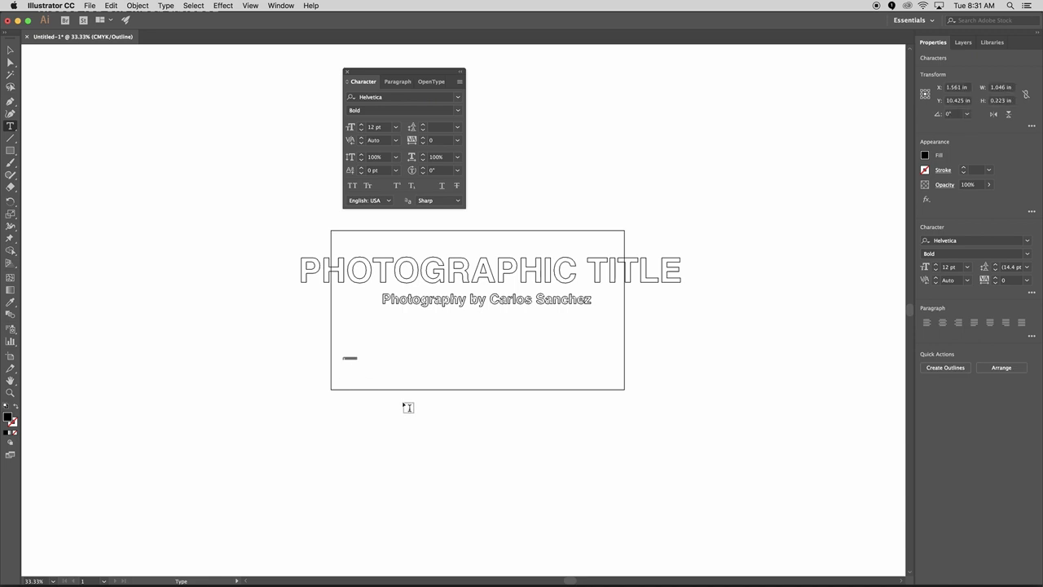
pyautogui.write('Photo')
pyautogui.press('Escape')
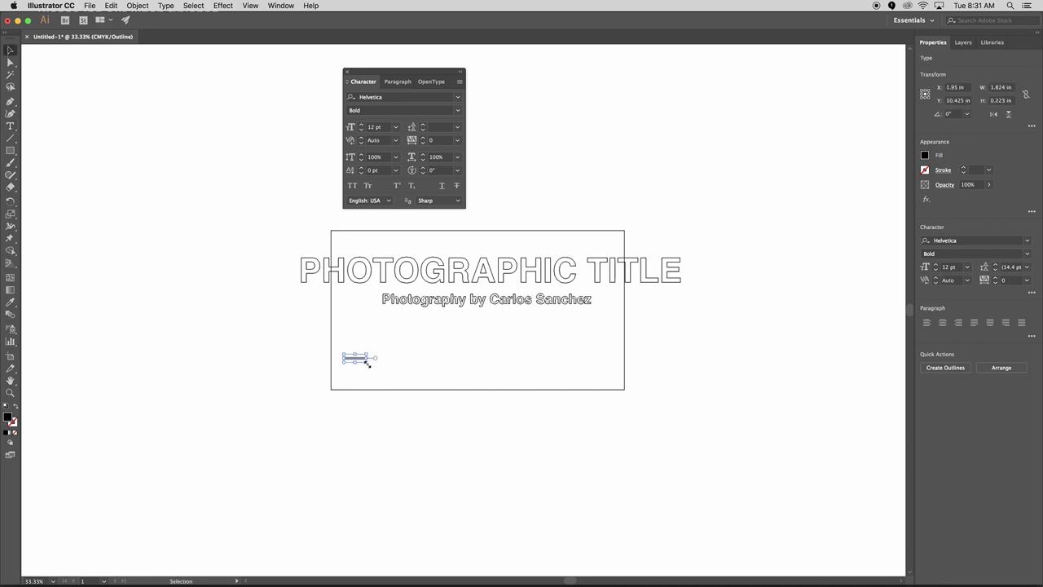
pyautogui.moveTo(367, 365); pyautogui.dragTo(671, 475)
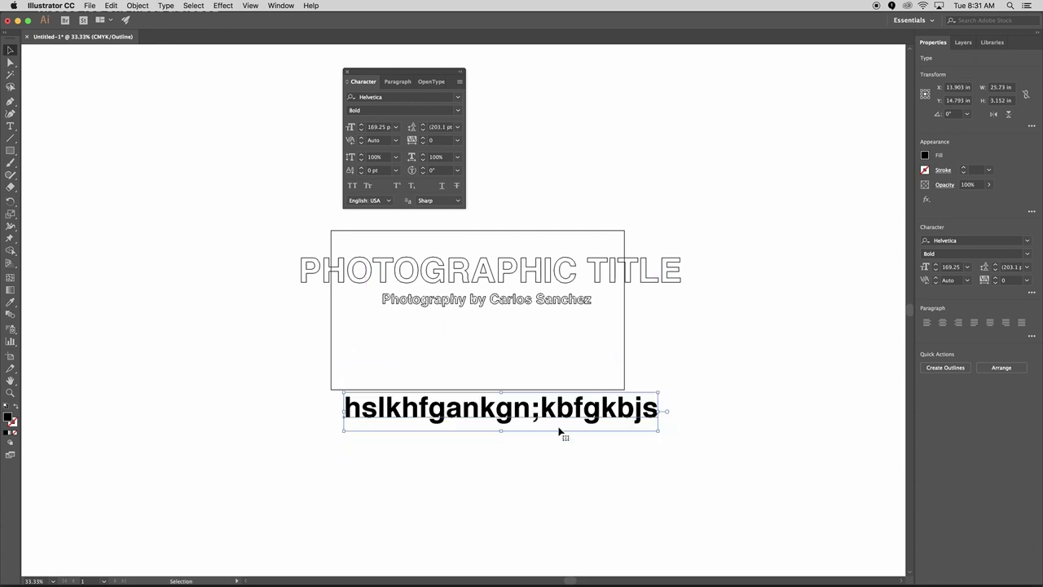
pyautogui.moveTo(543, 405); pyautogui.dragTo(532, 347)
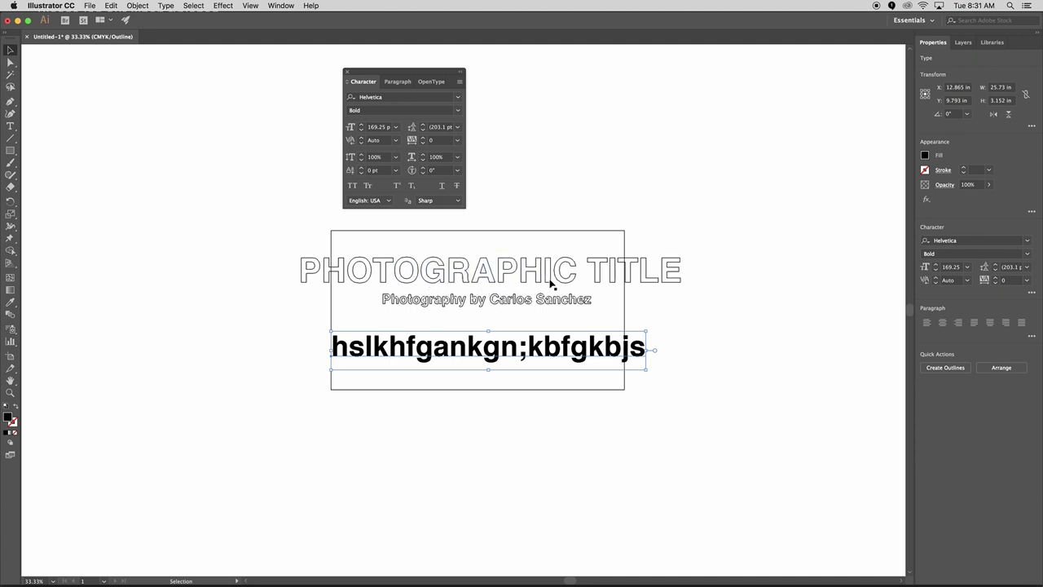
pyautogui.press('Delete')
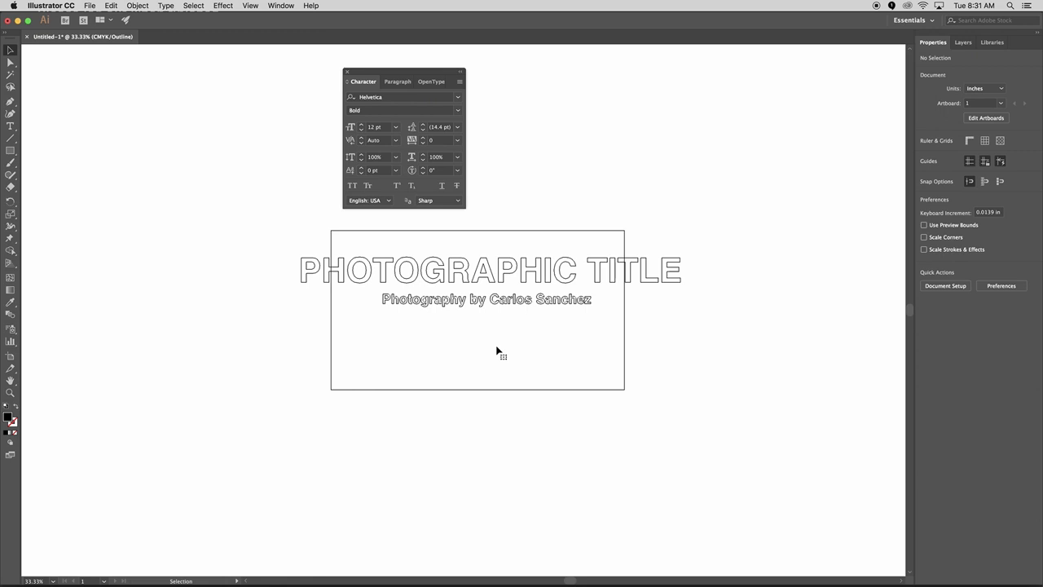
# Return to GPU Preview so the title and credit line show as solid black lettering, then select all.
pyautogui.press('super+y')
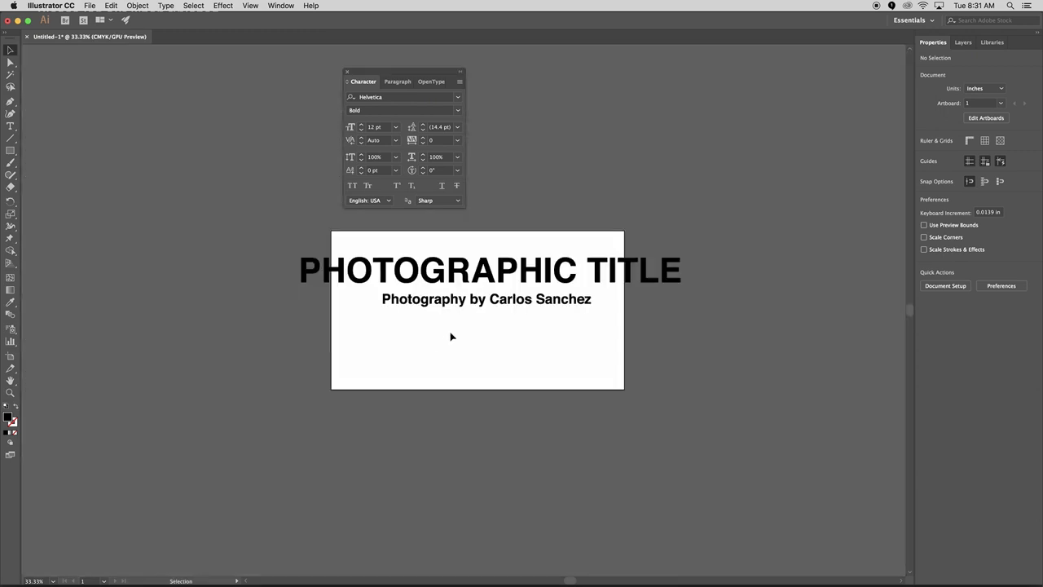
pyautogui.click(479, 283)
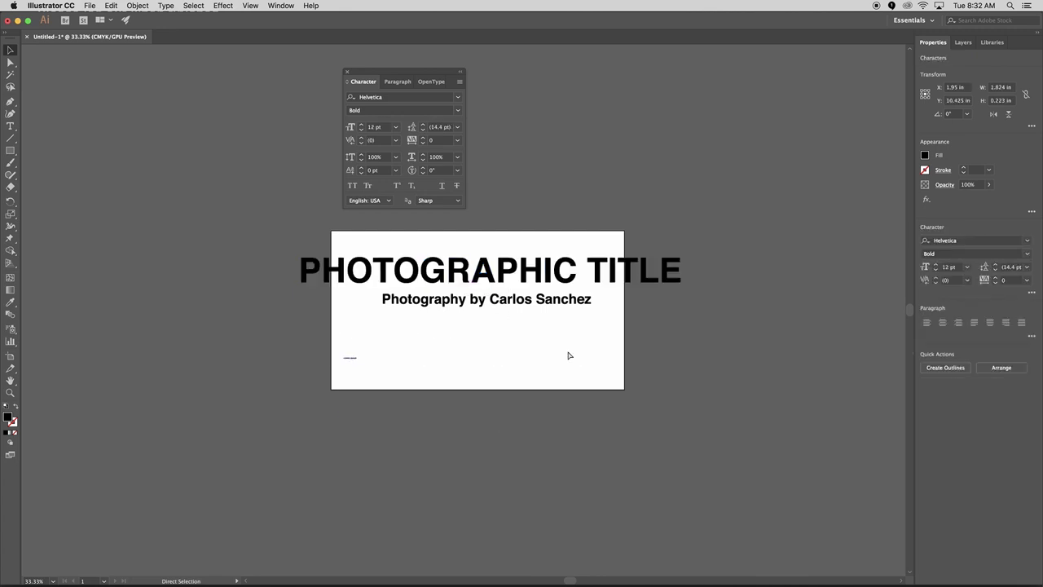
pyautogui.click(569, 355)
pyautogui.press('super+a')
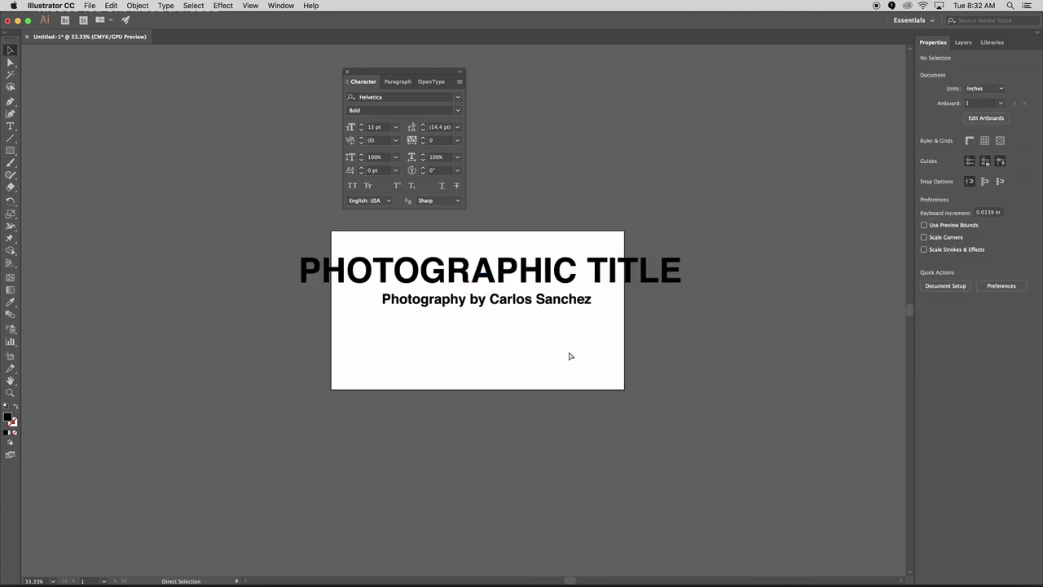
# Drag the PHOTOGRAPHIC TITLE text by itself onto the pasteboard below the artboard.
pyautogui.click(506, 386)
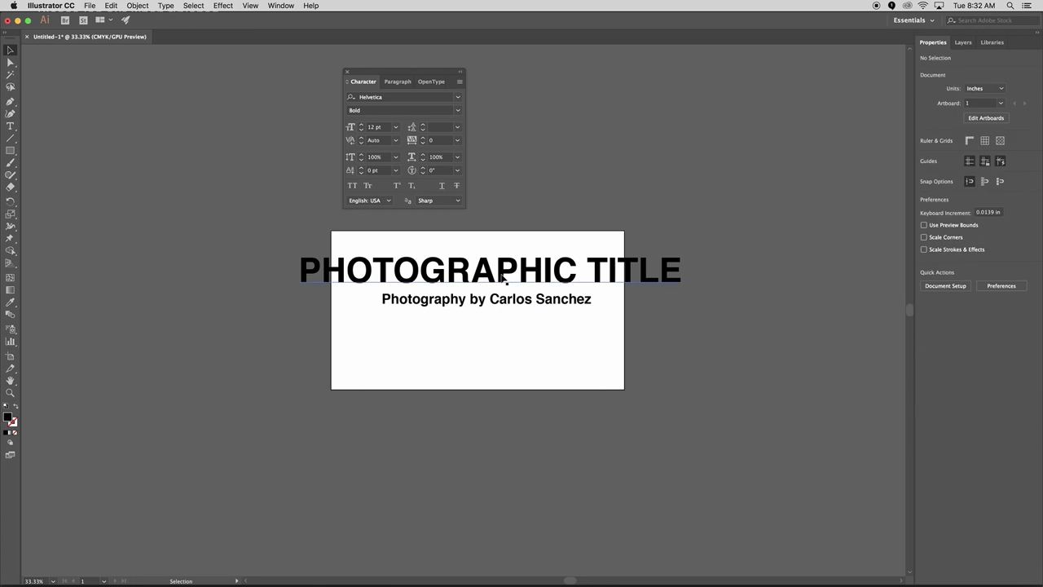
pyautogui.click(509, 276)
pyautogui.moveTo(509, 275); pyautogui.dragTo(405, 451)
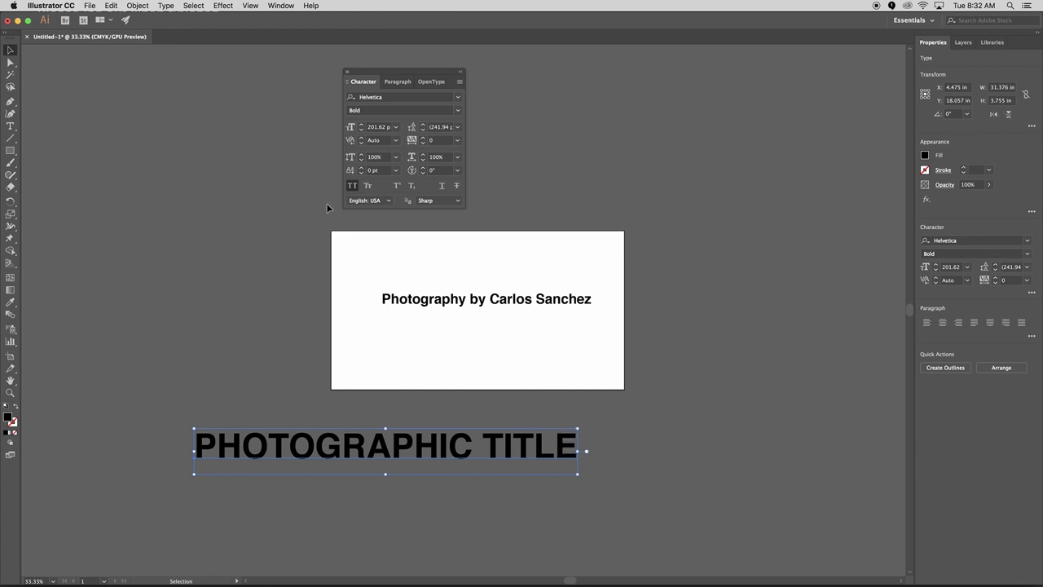
# Convert PHOTOGRAPHIC TITLE to outlines and drag it back above the subtitle.
pyautogui.click(166, 5)
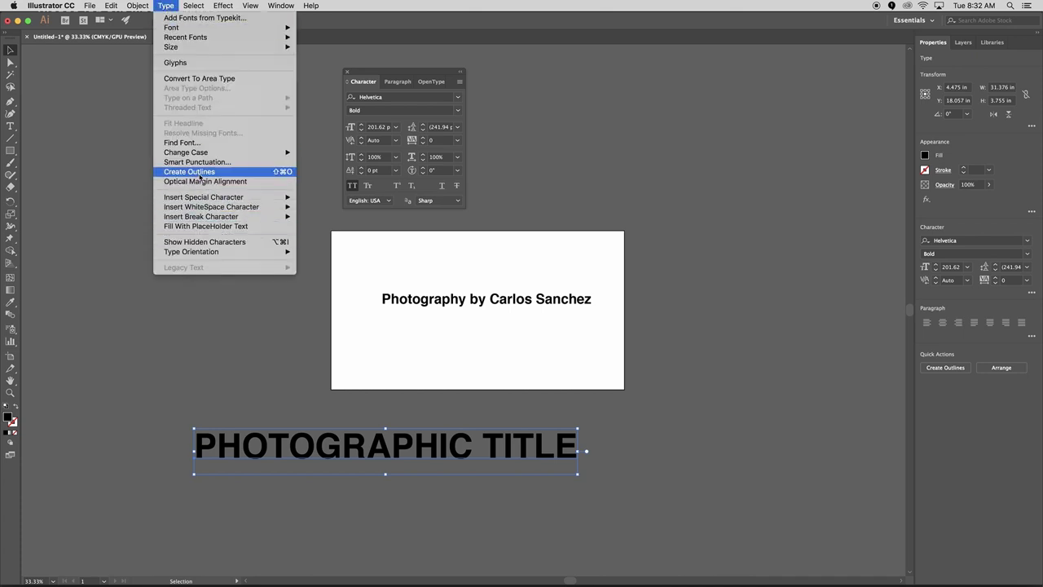
pyautogui.click(199, 172)
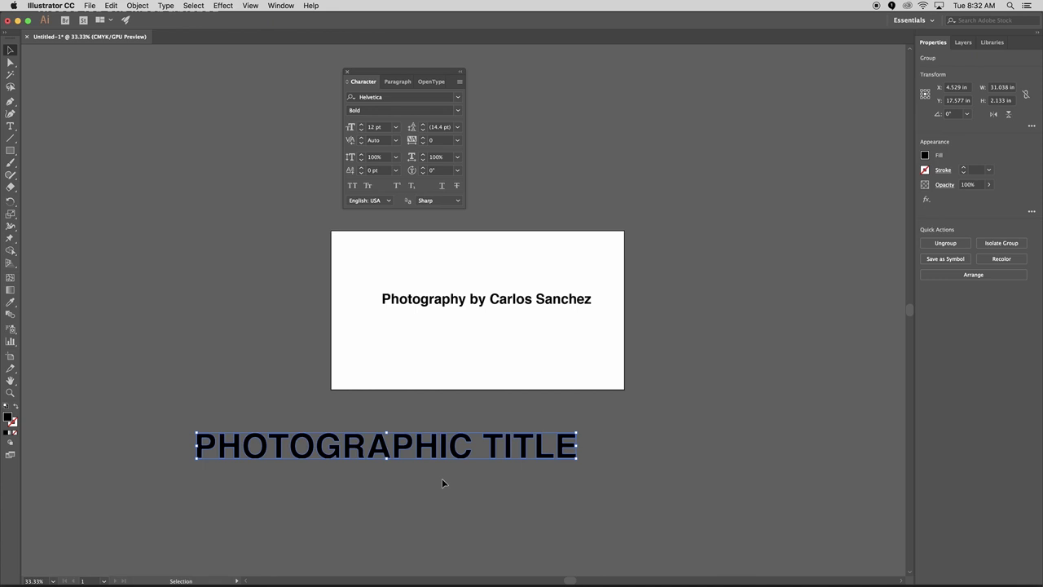
pyautogui.moveTo(437, 439); pyautogui.dragTo(541, 259)
# Convert the photographer credit line to outlines with Type > Create Outlines.
pyautogui.click(513, 308)
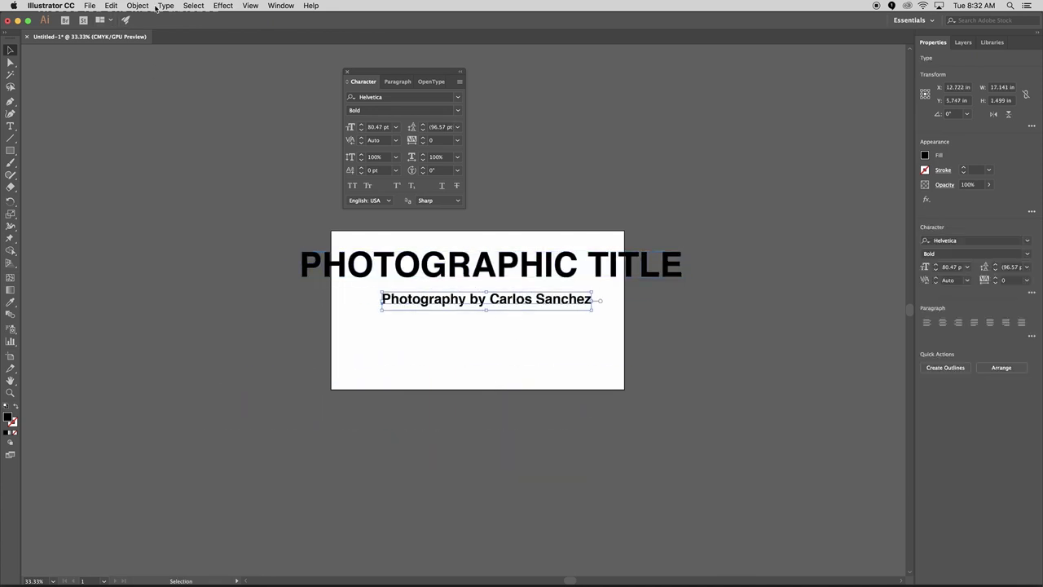
pyautogui.click(165, 6)
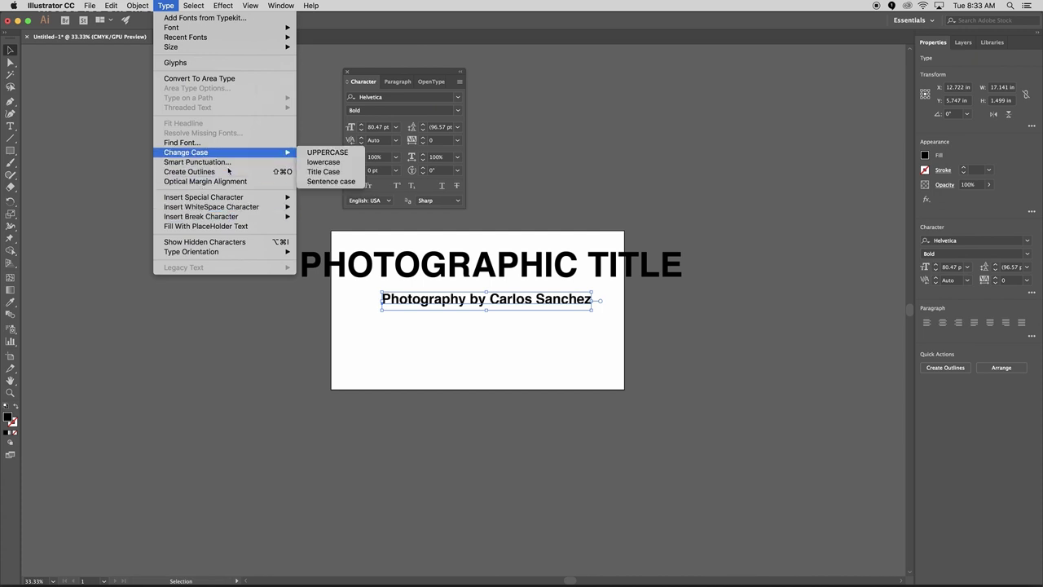
pyautogui.click(189, 172)
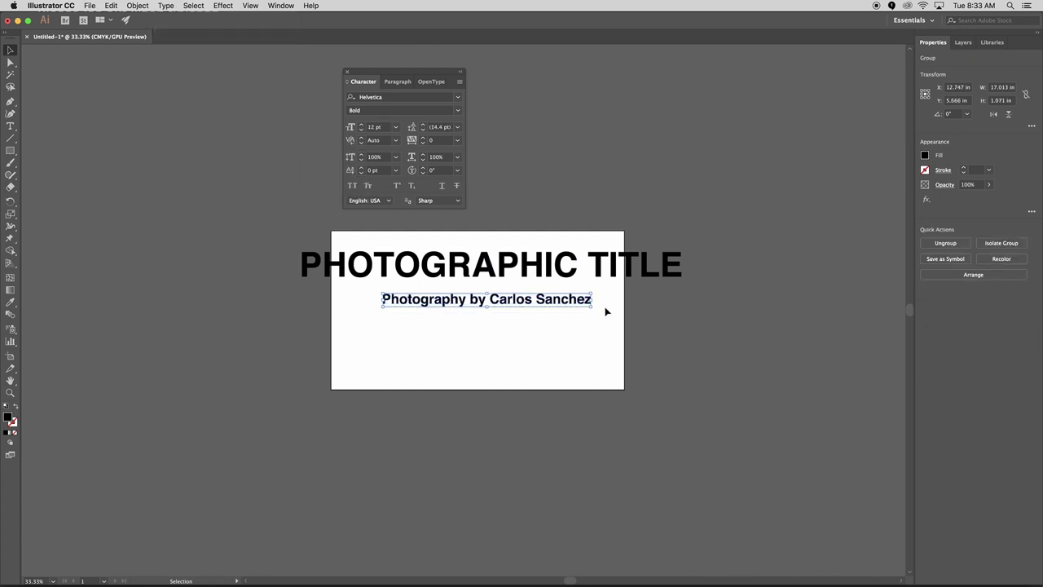
# Scale the outlined title proportionally to a 3 in height in Transform.
pyautogui.click(659, 274)
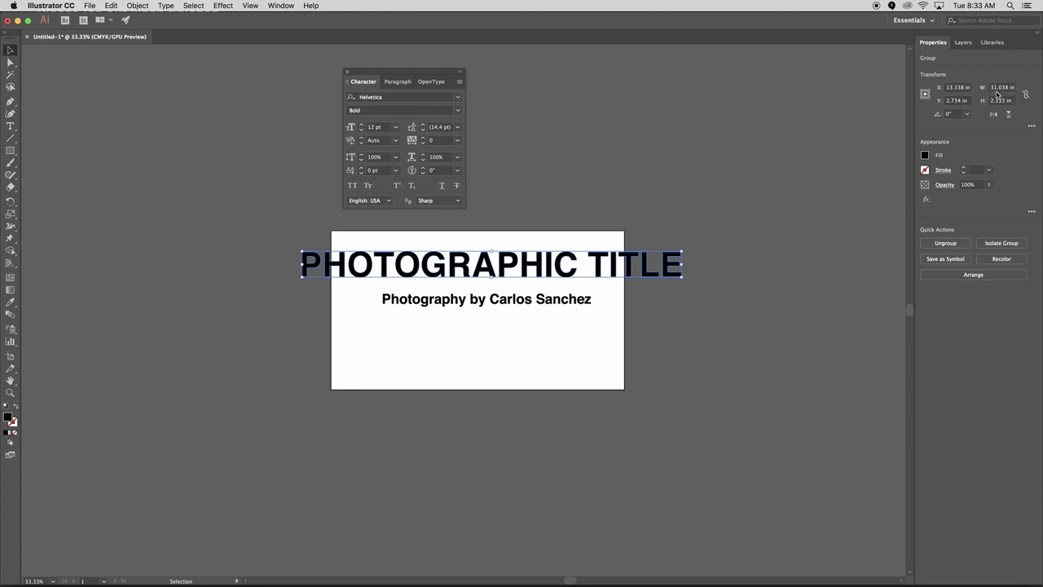
pyautogui.click(1026, 95)
pyautogui.click(997, 100)
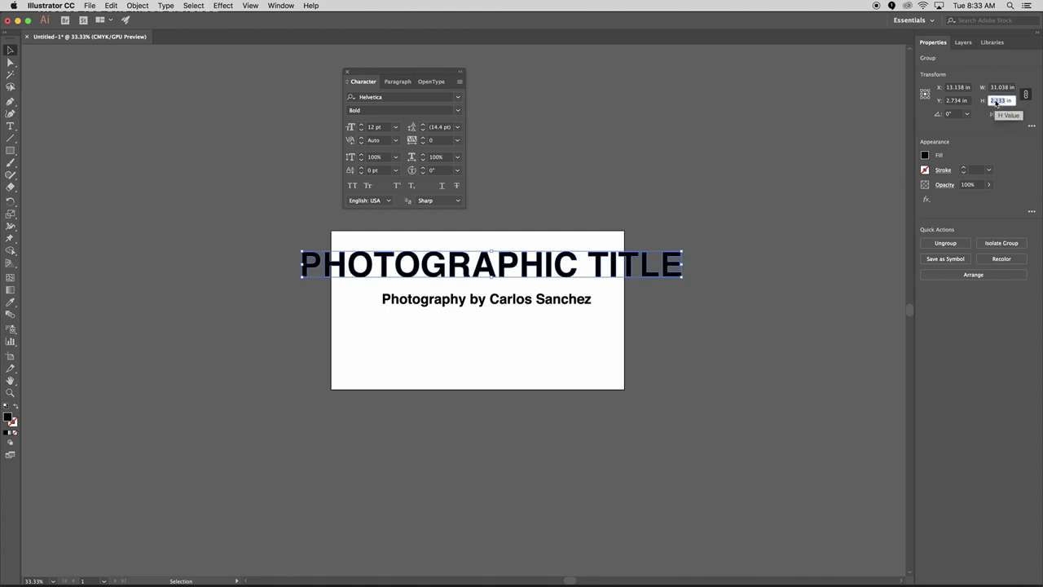
pyautogui.write('3')
pyautogui.press('Return')
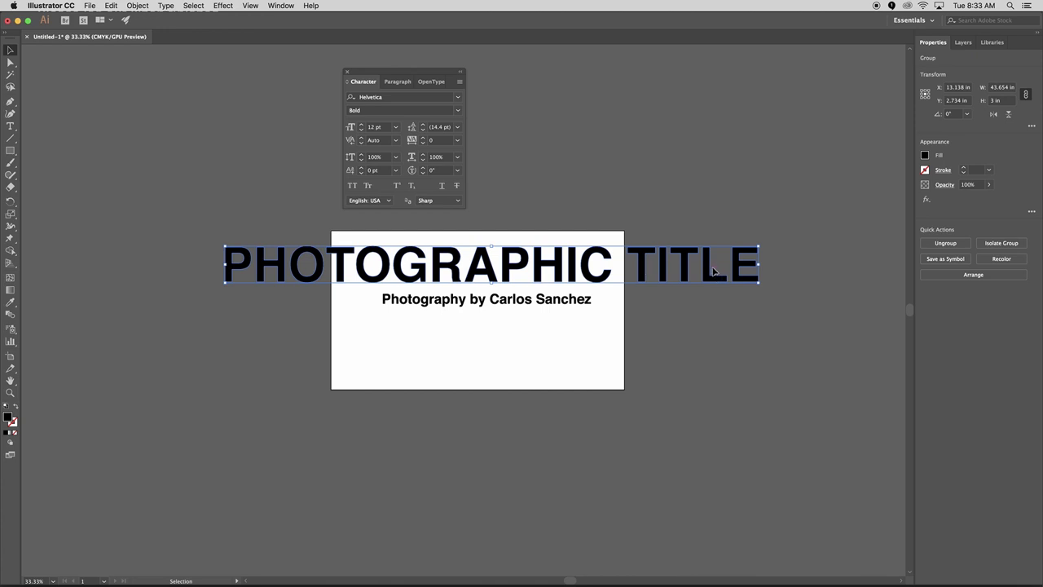
# Try a 24 in width on the title, then undo it.
pyautogui.click(998, 90)
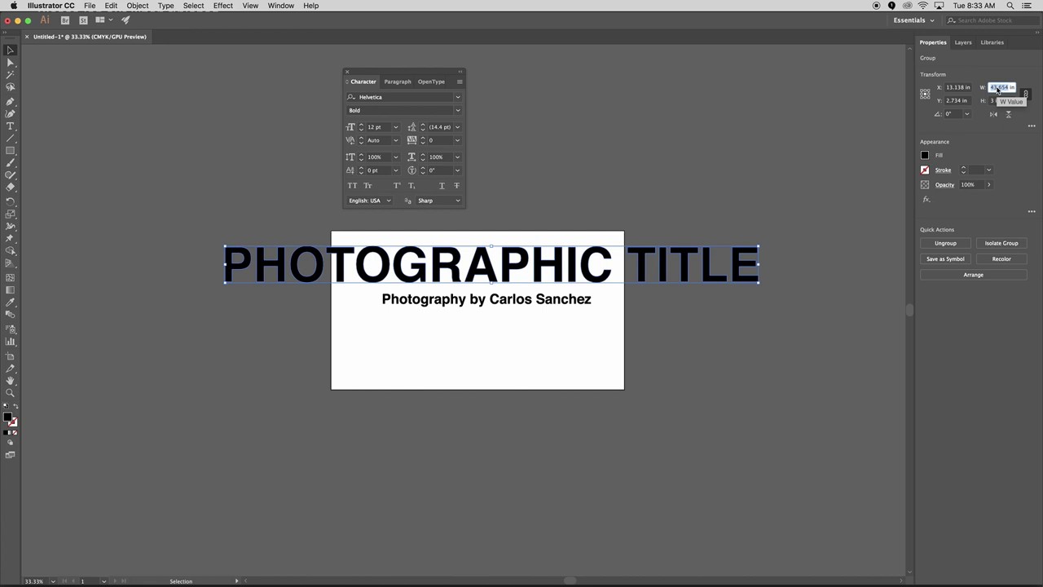
pyautogui.write('24')
pyautogui.press('Return')
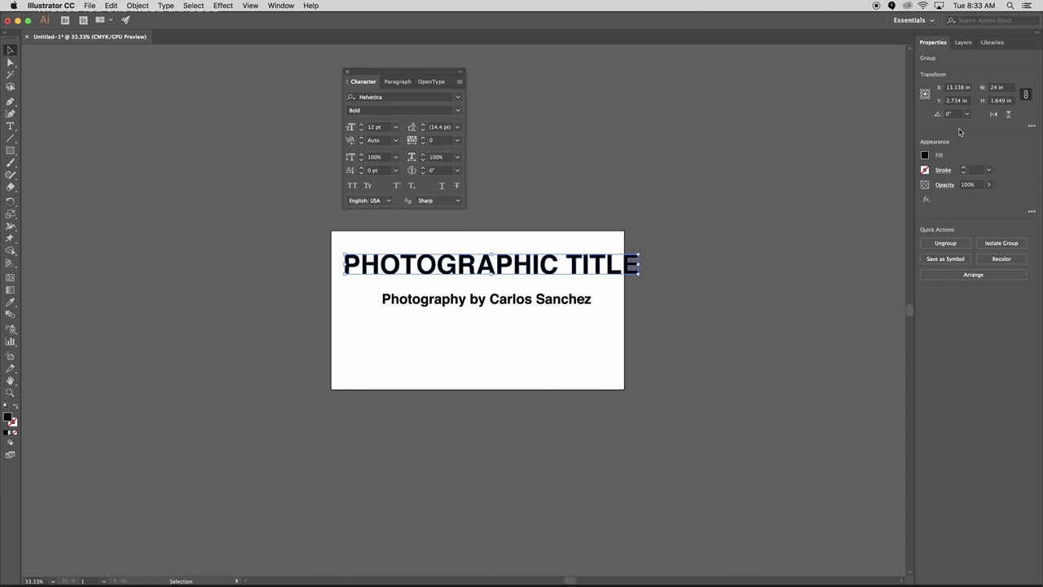
pyautogui.press('super+z')
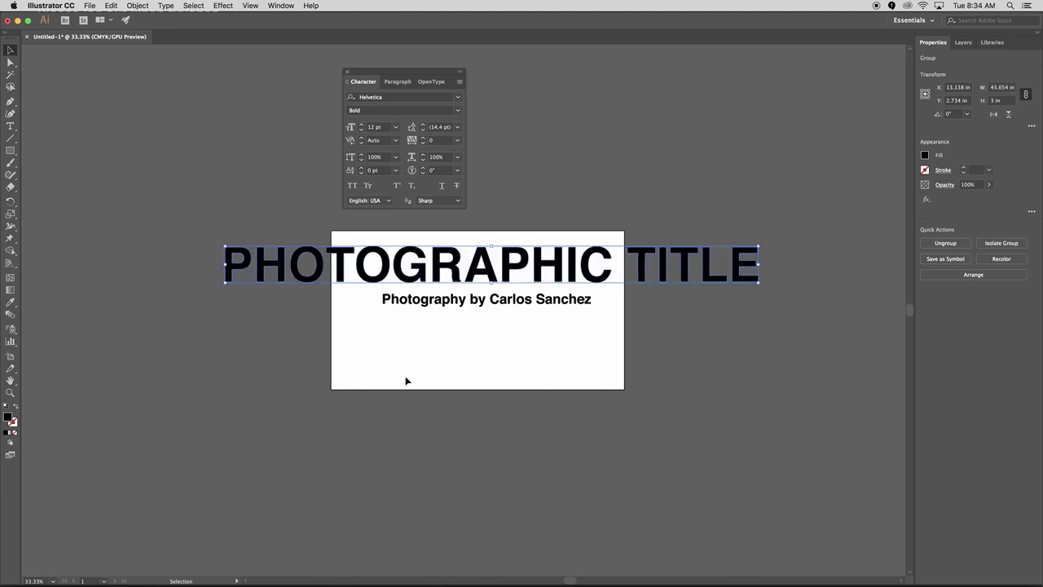
# Set the credit line's height to 2 in, then 1.5 in, and drag both lines lower.
pyautogui.click(494, 303)
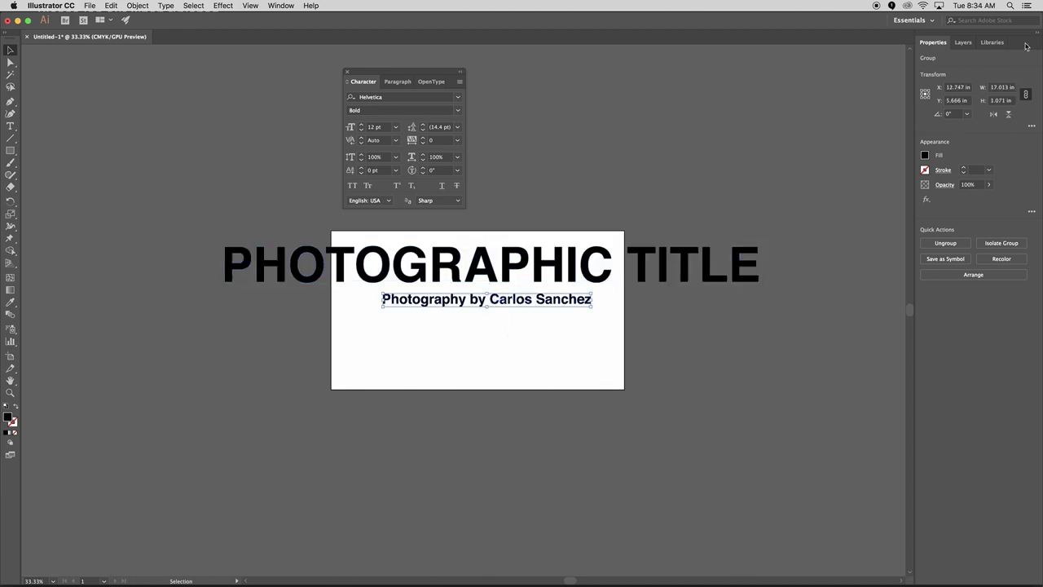
pyautogui.doubleClick(996, 100)
pyautogui.write('2')
pyautogui.press('Return')
pyautogui.click(995, 100)
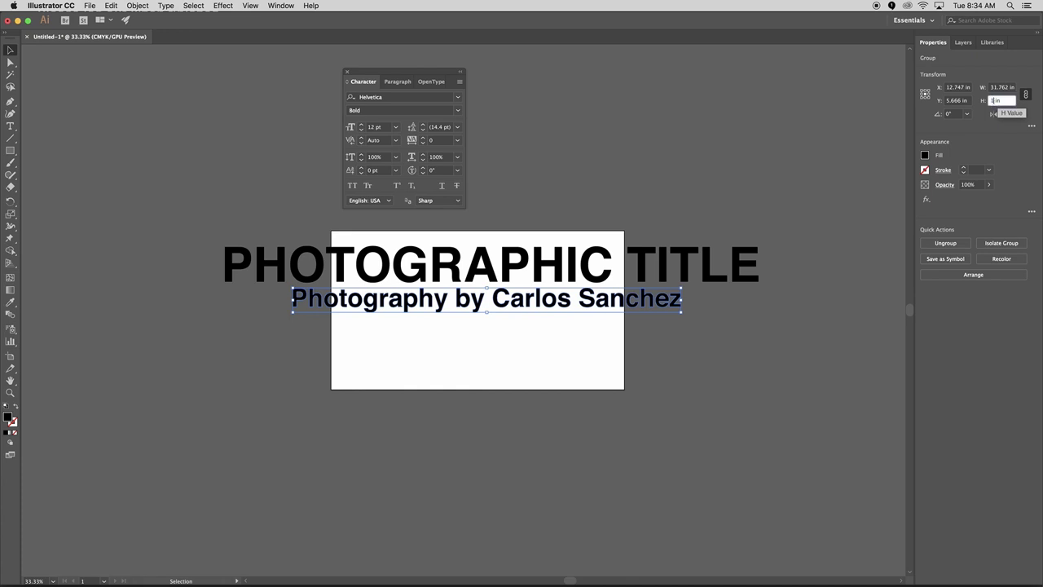
pyautogui.write('1.5')
pyautogui.press('Return')
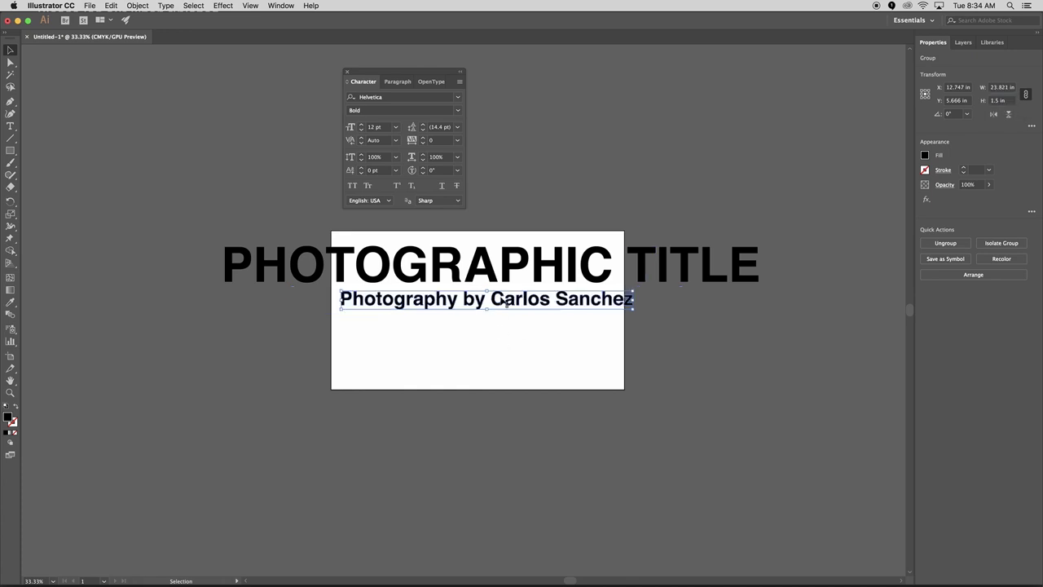
pyautogui.moveTo(515, 303); pyautogui.dragTo(517, 330)
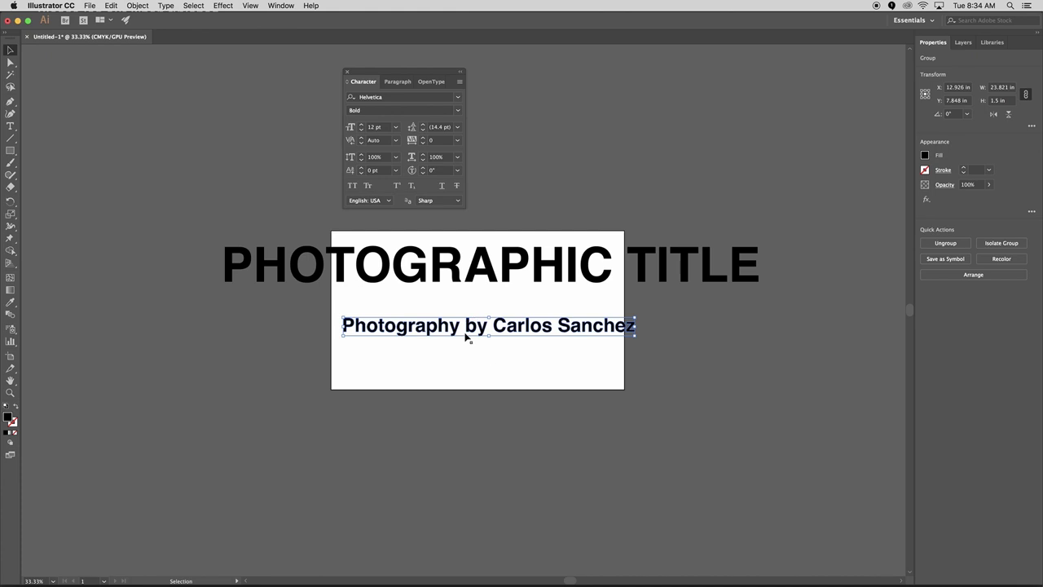
pyautogui.moveTo(494, 268); pyautogui.dragTo(490, 281)
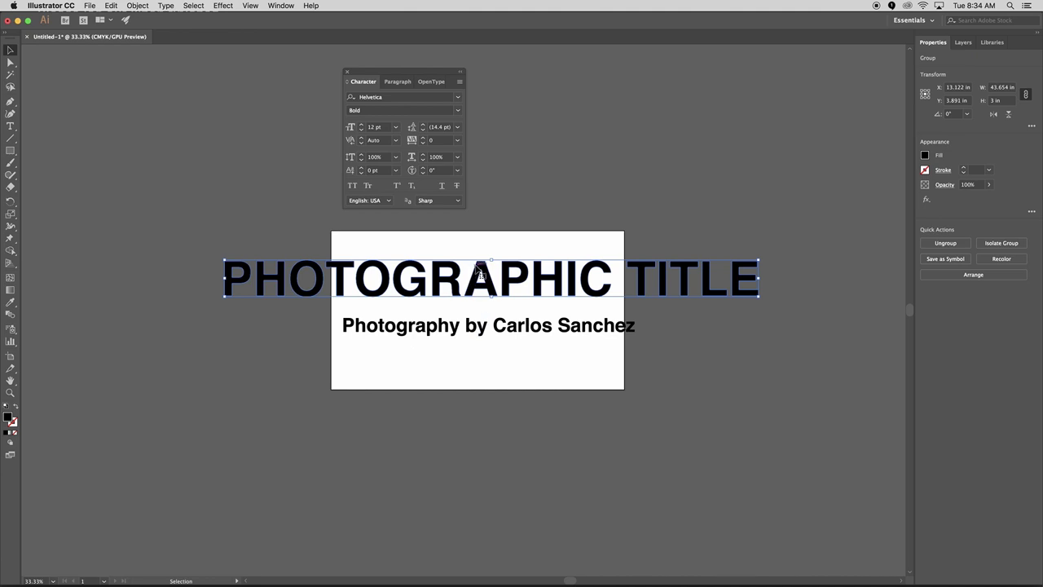
# Horizontally align-center the title and credit line, then nudge the credit line's position.
pyautogui.moveTo(596, 381); pyautogui.dragTo(471, 270)
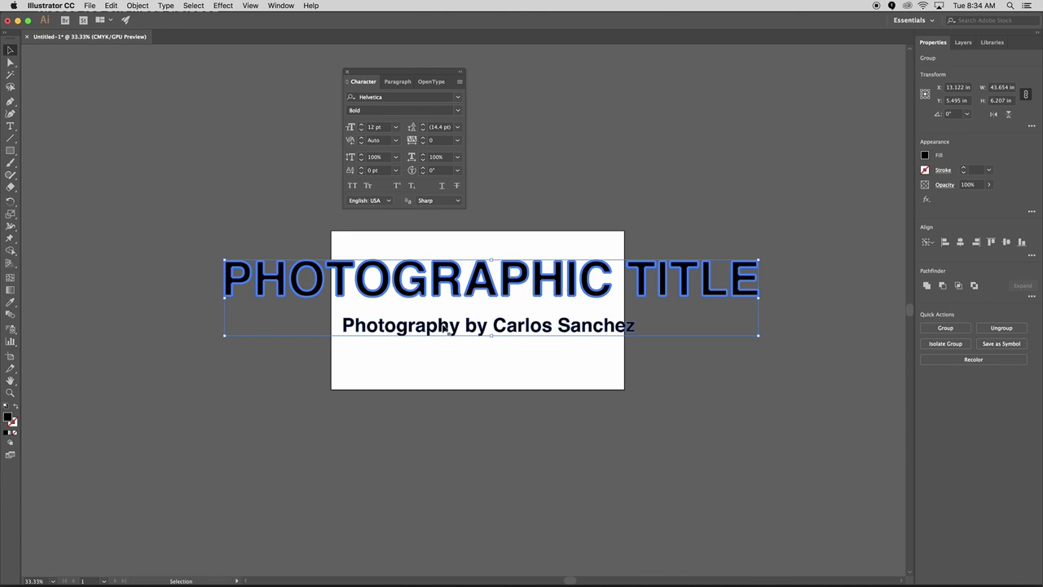
pyautogui.click(961, 244)
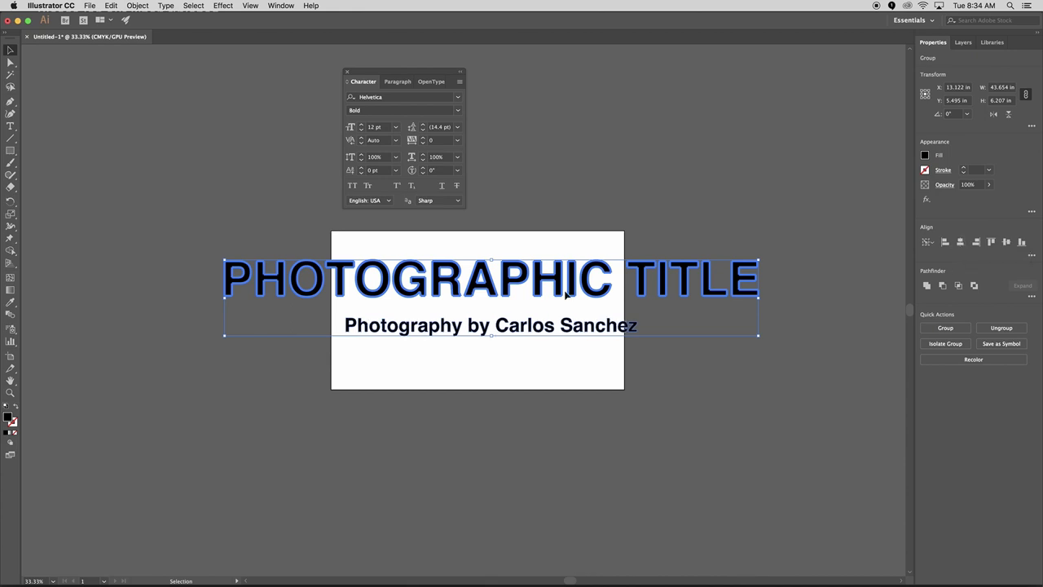
pyautogui.click(575, 377)
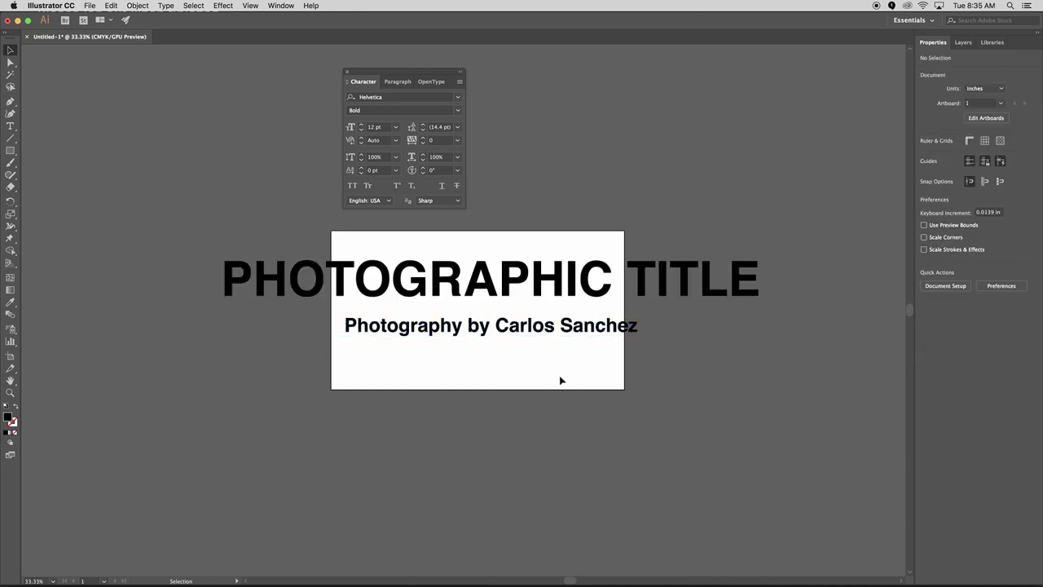
pyautogui.moveTo(526, 333); pyautogui.dragTo(500, 336)
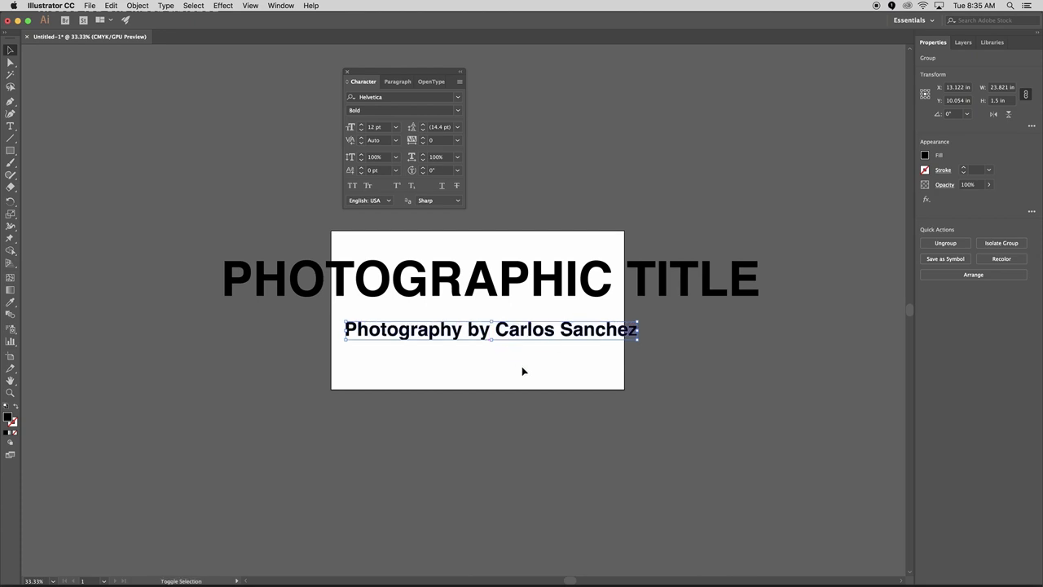
# Toggle Outline view with Cmd+Y to confirm both lines are outlines, then inspect the group.
pyautogui.click(727, 345)
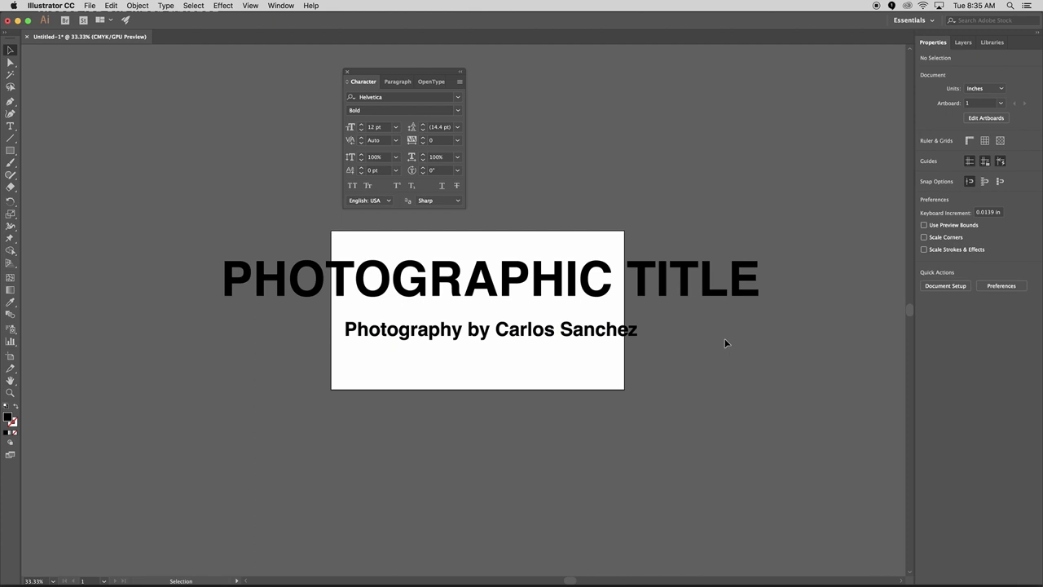
pyautogui.press('super+y')
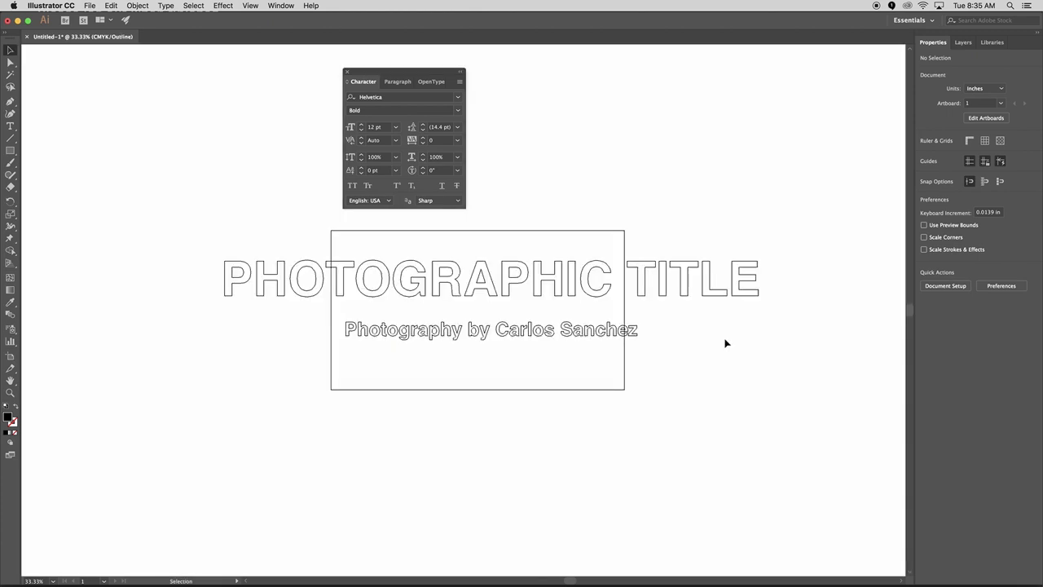
pyautogui.press('a')
pyautogui.press('super+y')
pyautogui.press('v')
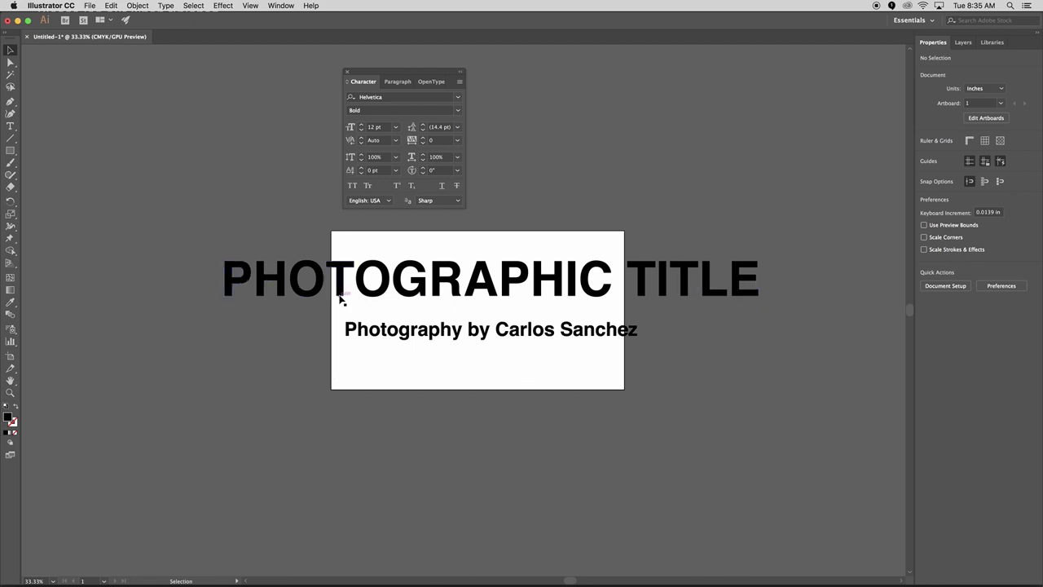
pyautogui.click(410, 263)
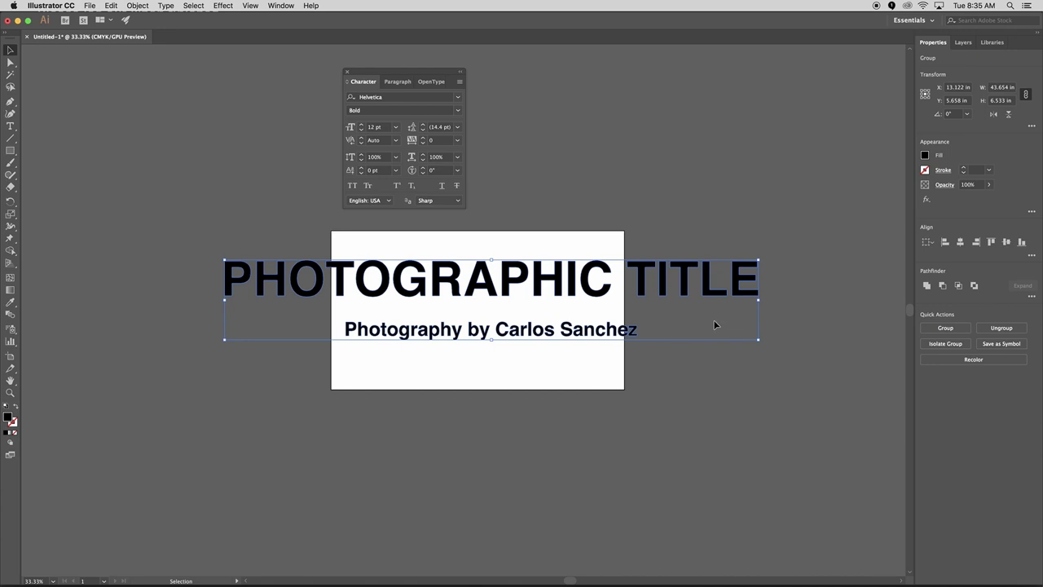
pyautogui.click(679, 433)
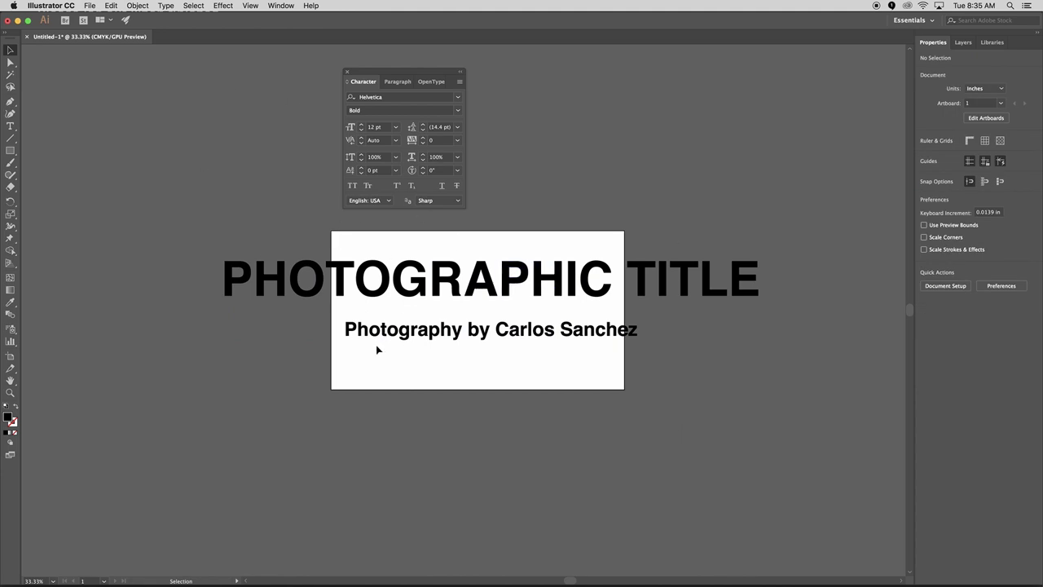
# Save a copy named CarlosVinyl.ai to the Desktop, accepting the default Illustrator Options.
pyautogui.click(89, 6)
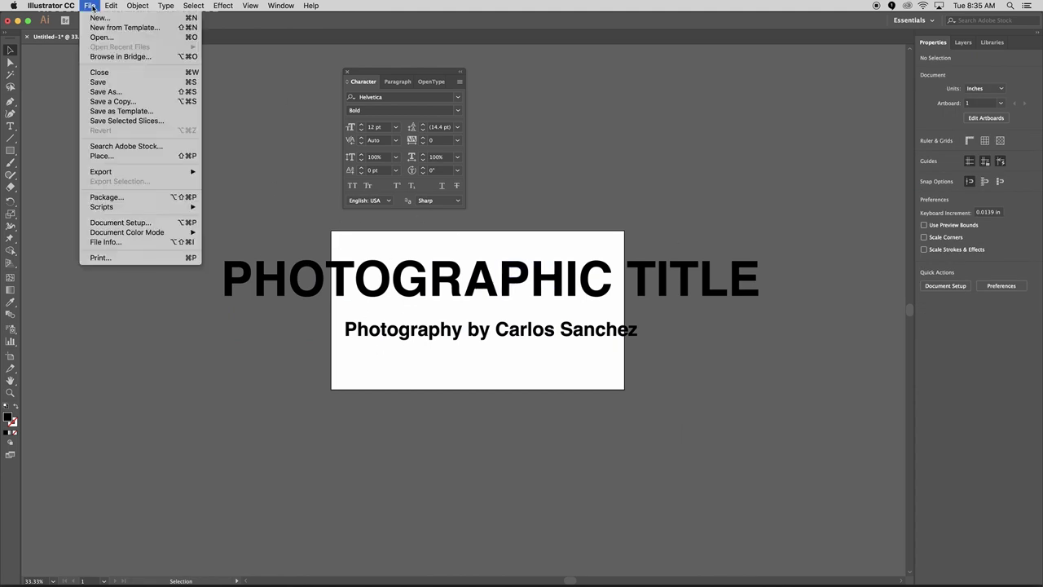
pyautogui.click(131, 95)
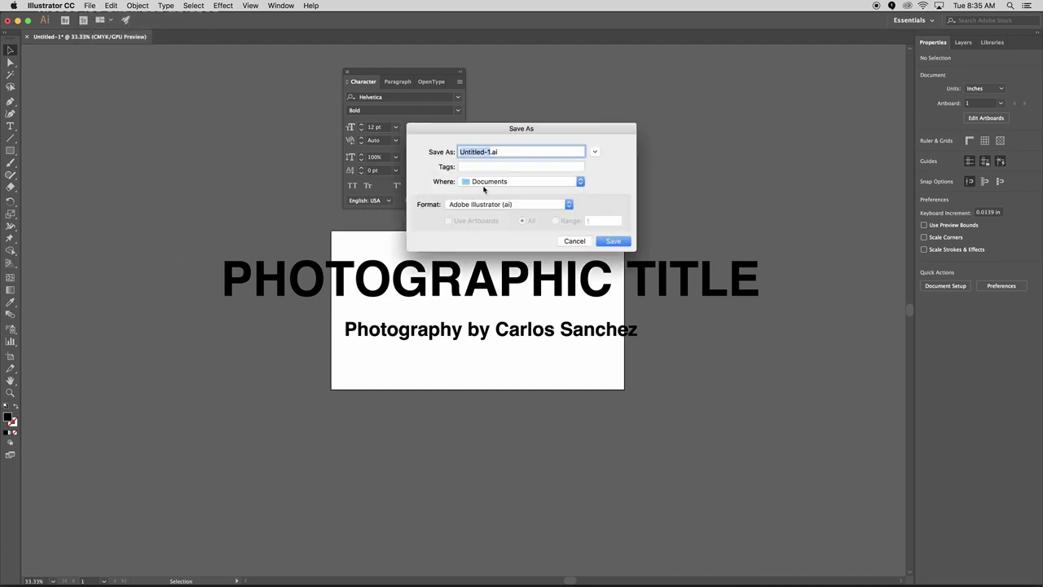
pyautogui.click(481, 183)
pyautogui.click(484, 254)
pyautogui.write('CarlosVinyl')
pyautogui.click(607, 242)
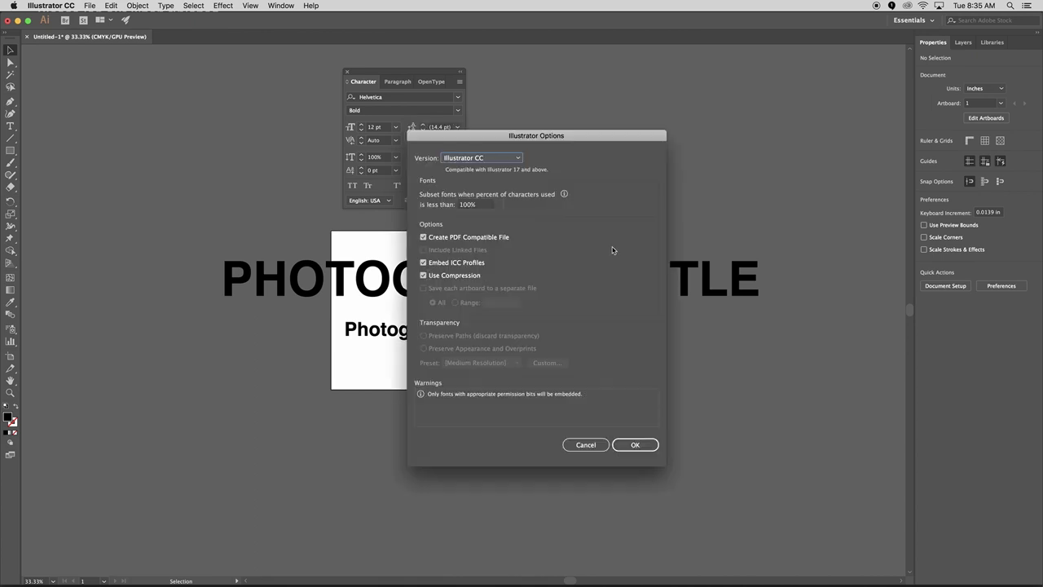
pyautogui.click(632, 447)
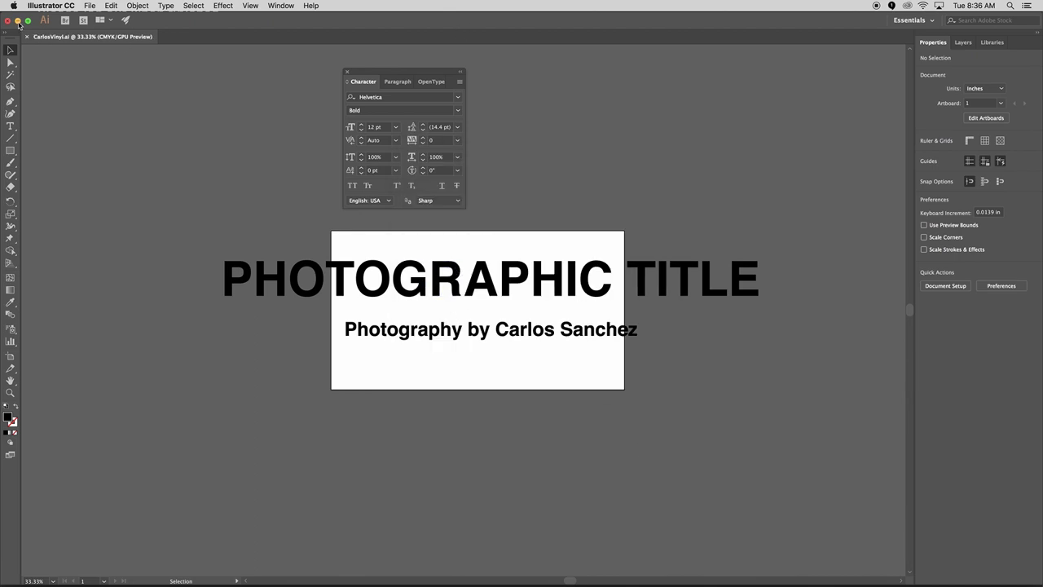
# Minimize Illustrator and drag the CarlosVinyl.ai desktop icon toward the printstation drive.
pyautogui.click(18, 21)
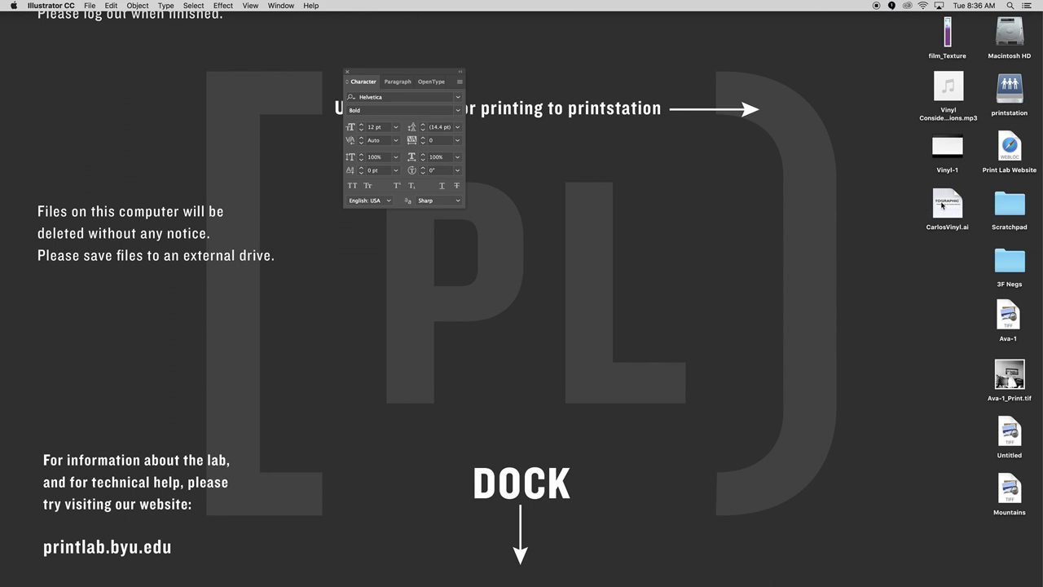
pyautogui.moveTo(942, 205); pyautogui.dragTo(1005, 92)
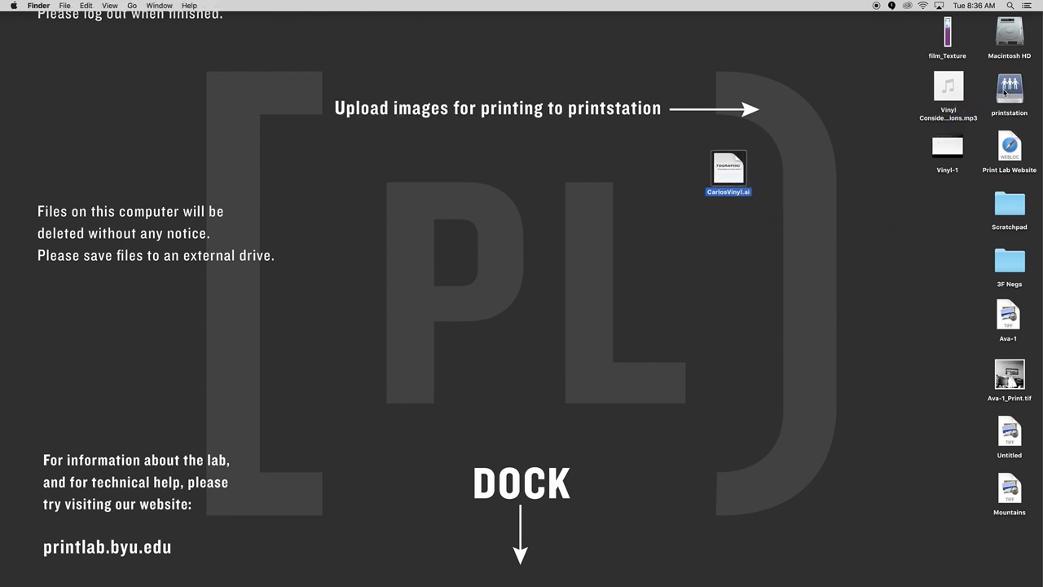